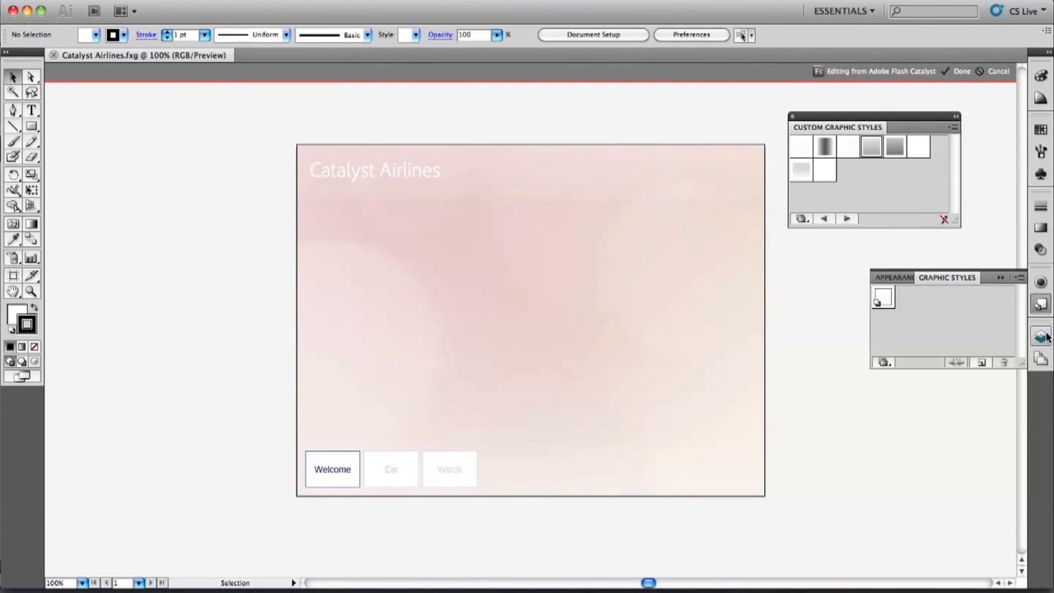
# Show the layer list with the button's states and place it as a floating panel beside the artboard
pyautogui.click(1040, 335)
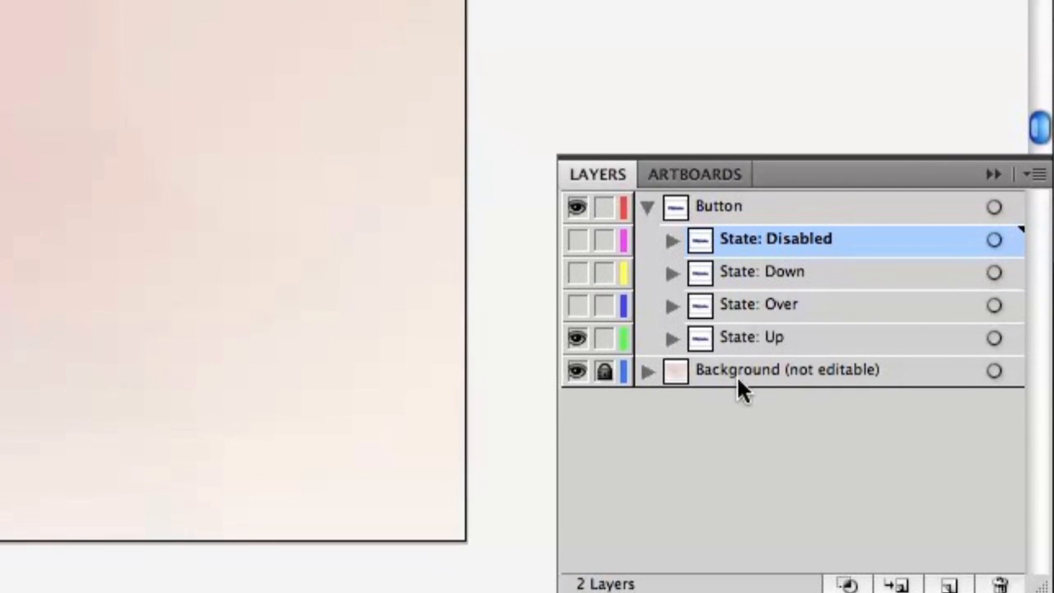
pyautogui.moveTo(619, 175); pyautogui.dragTo(548, 29)
pyautogui.click(994, 173)
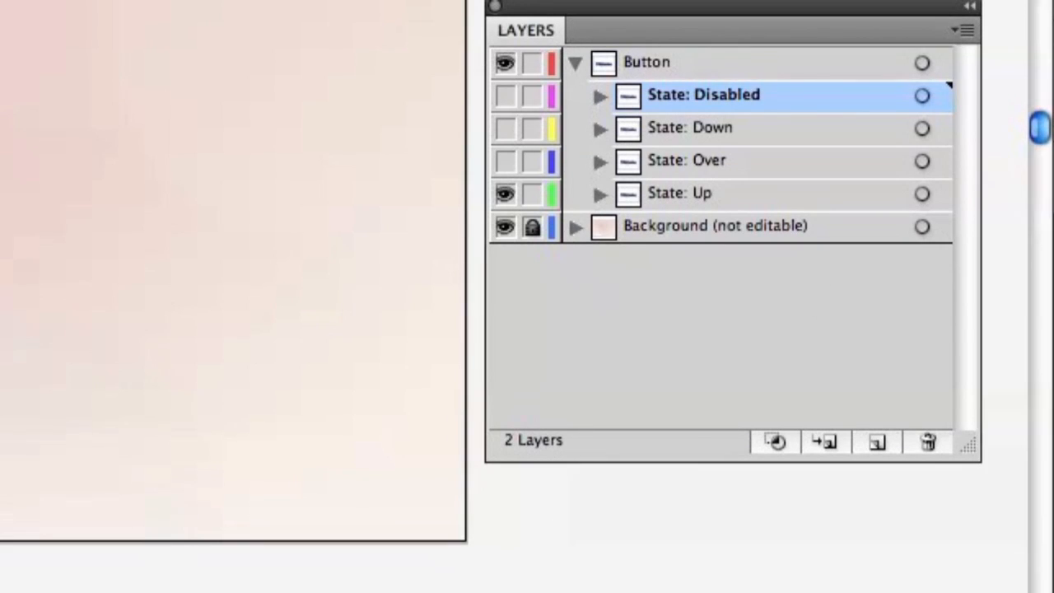
pyautogui.moveTo(597, 12); pyautogui.dragTo(606, 2)
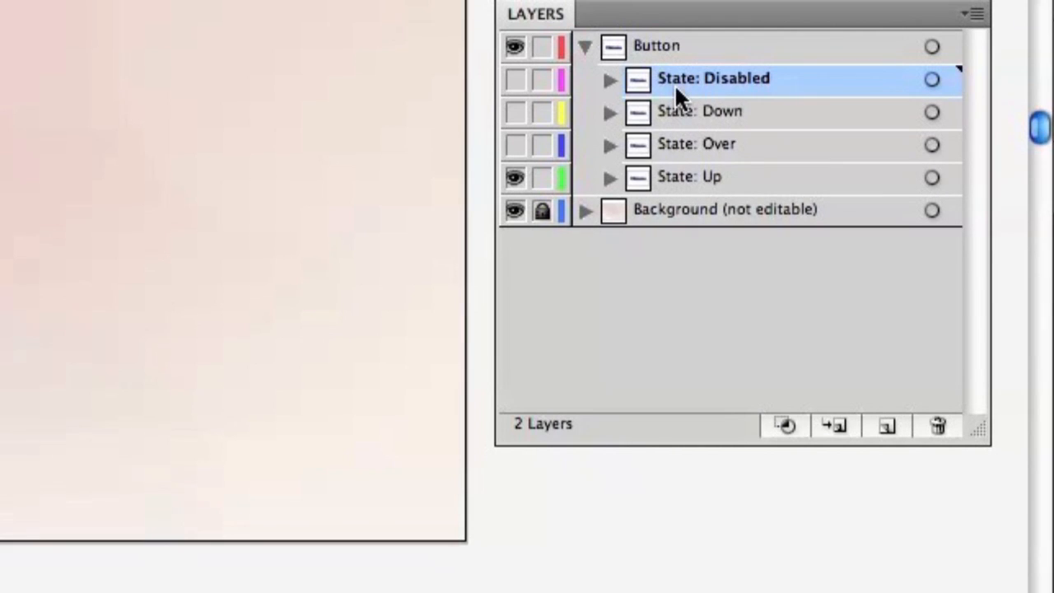
# Preview the button's Down state in place of the Up state, and return to showing the Up state
pyautogui.click(514, 180)
pyautogui.click(513, 113)
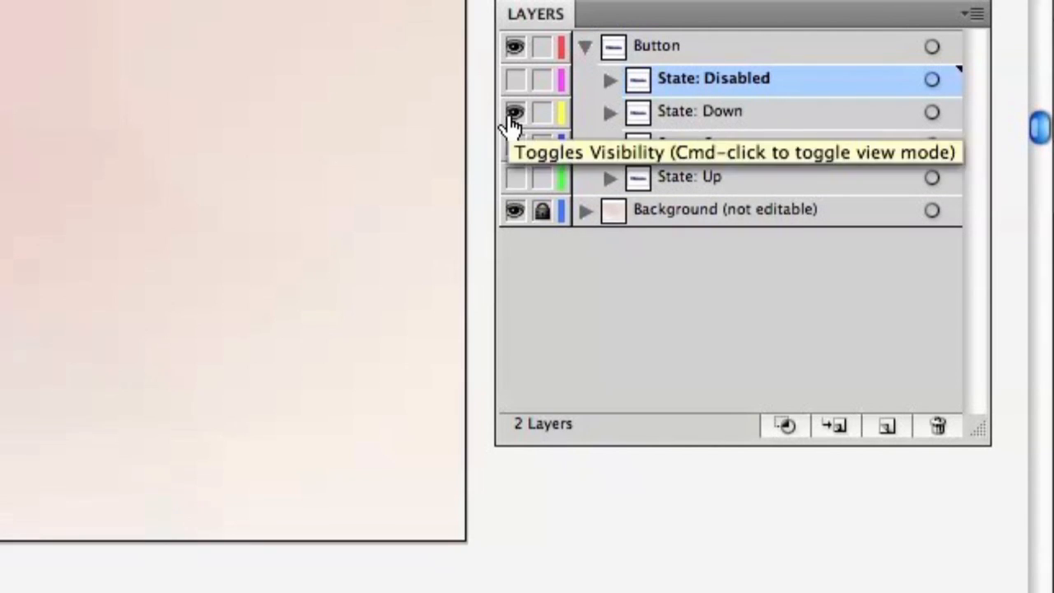
pyautogui.click(512, 115)
pyautogui.click(513, 178)
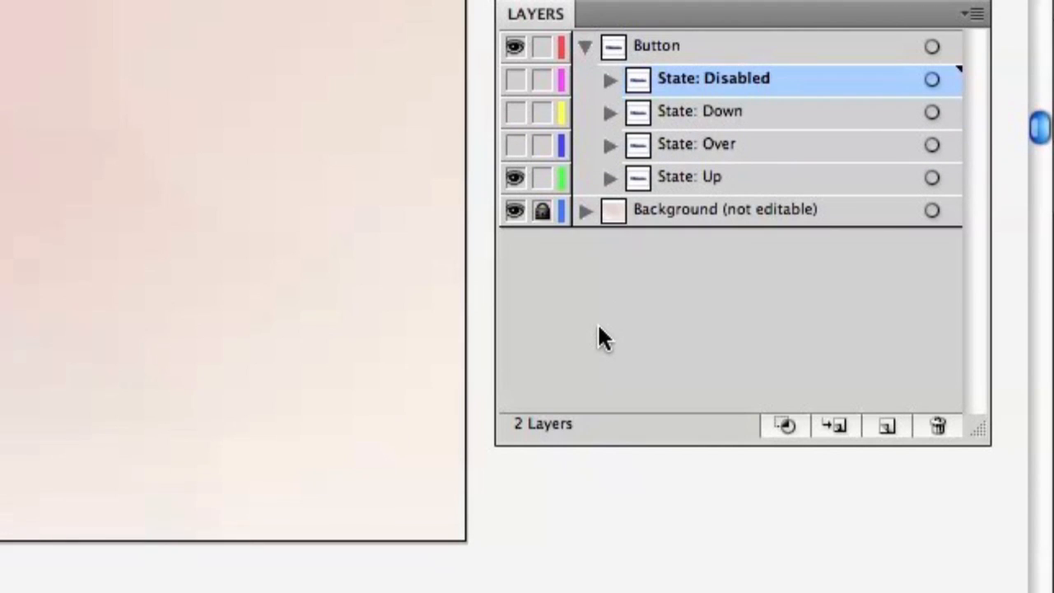
# Apply the Button Normal graphic style to the background path in the button's Up state
pyautogui.click(609, 178)
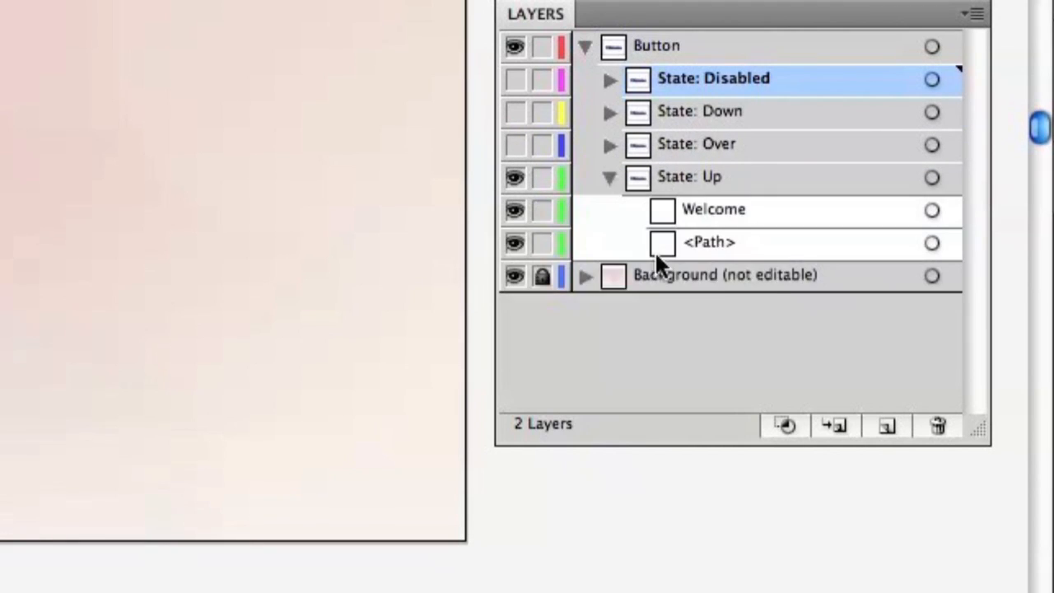
pyautogui.click(931, 242)
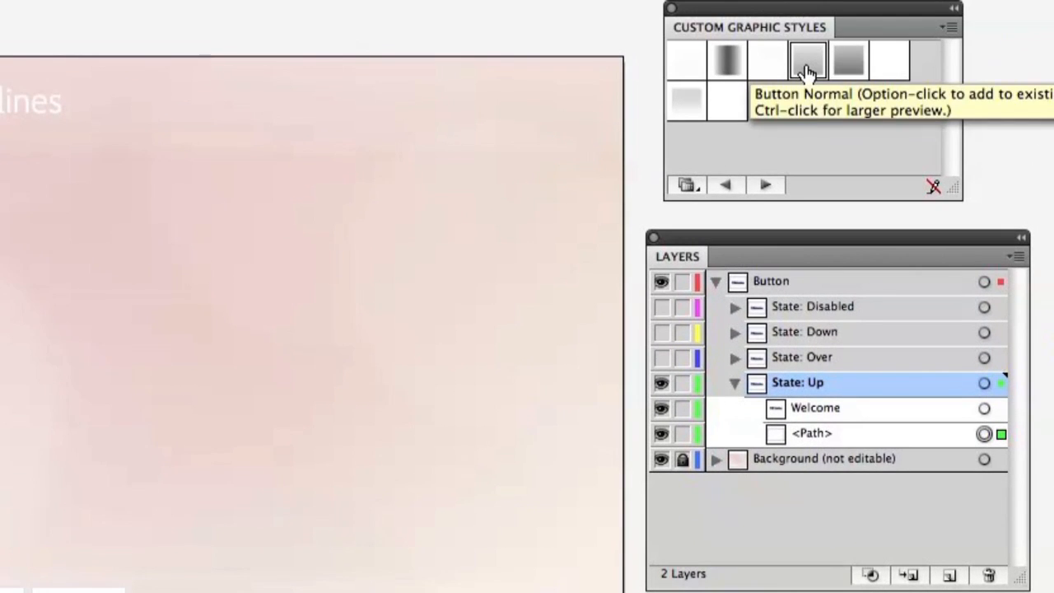
pyautogui.click(807, 72)
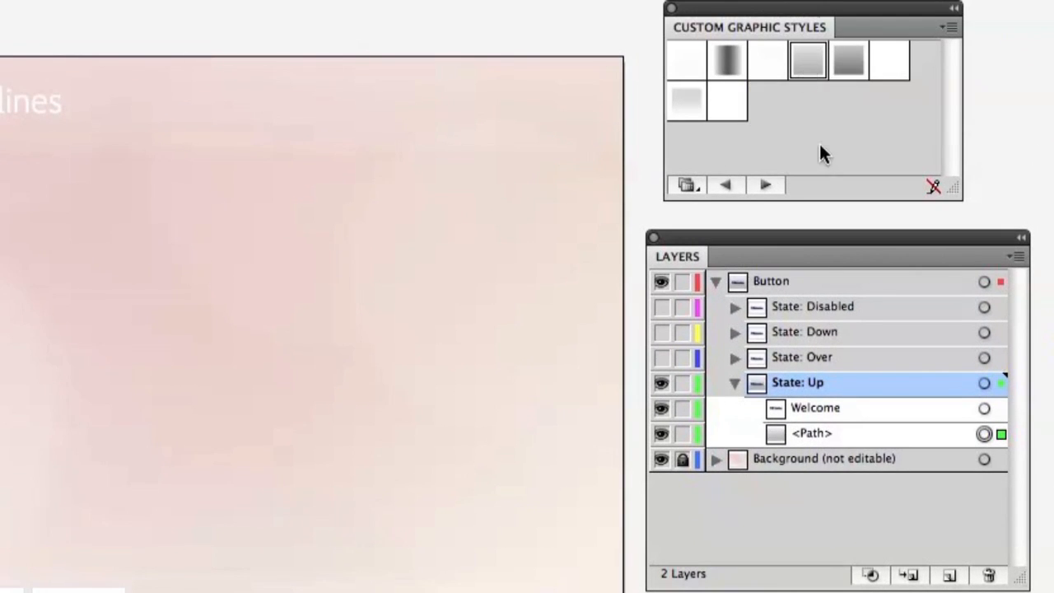
pyautogui.click(733, 387)
# Show the Down state instead of the Up state and apply the dark gradient graphic style to its background path
pyautogui.click(872, 332)
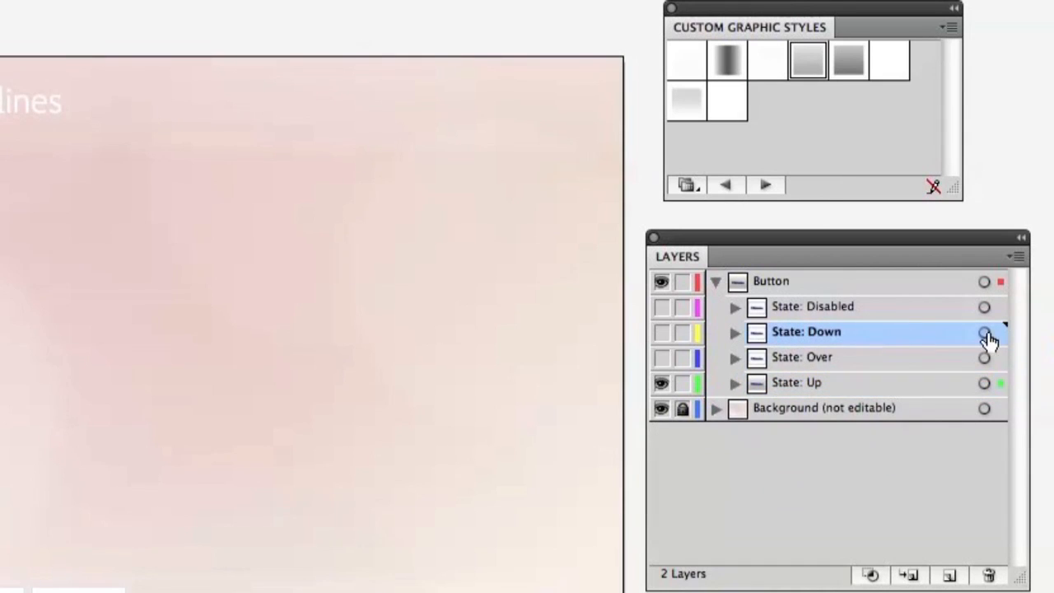
pyautogui.click(734, 333)
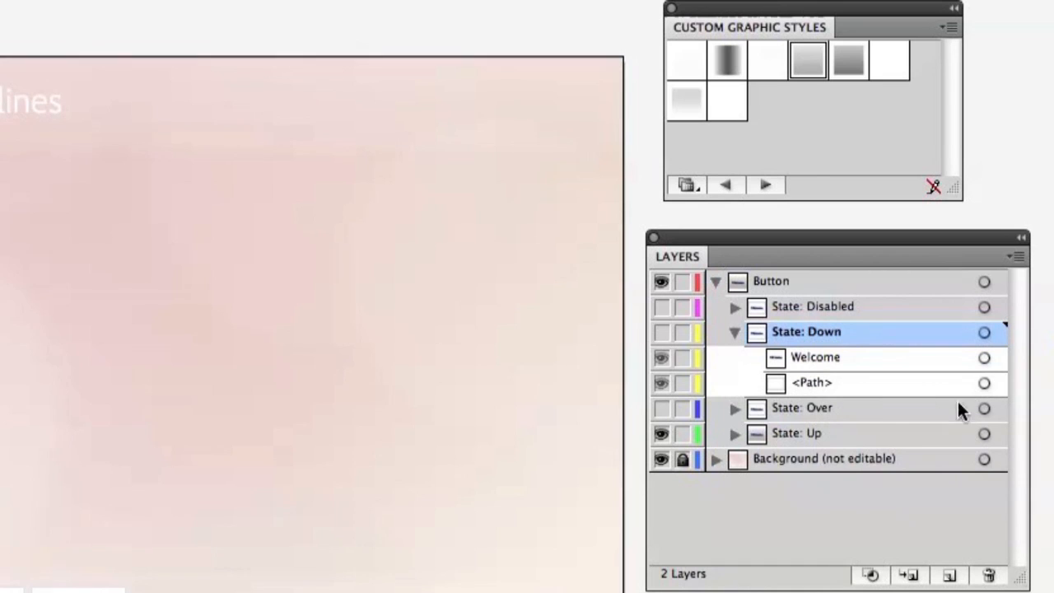
pyautogui.click(661, 332)
pyautogui.click(661, 433)
pyautogui.click(861, 378)
pyautogui.click(984, 384)
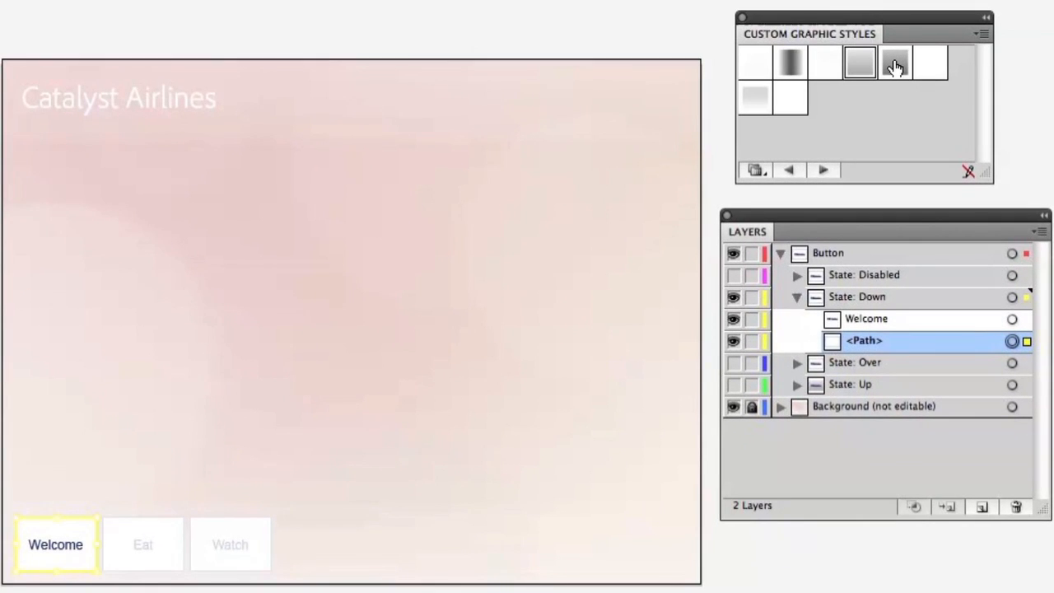
pyautogui.click(895, 66)
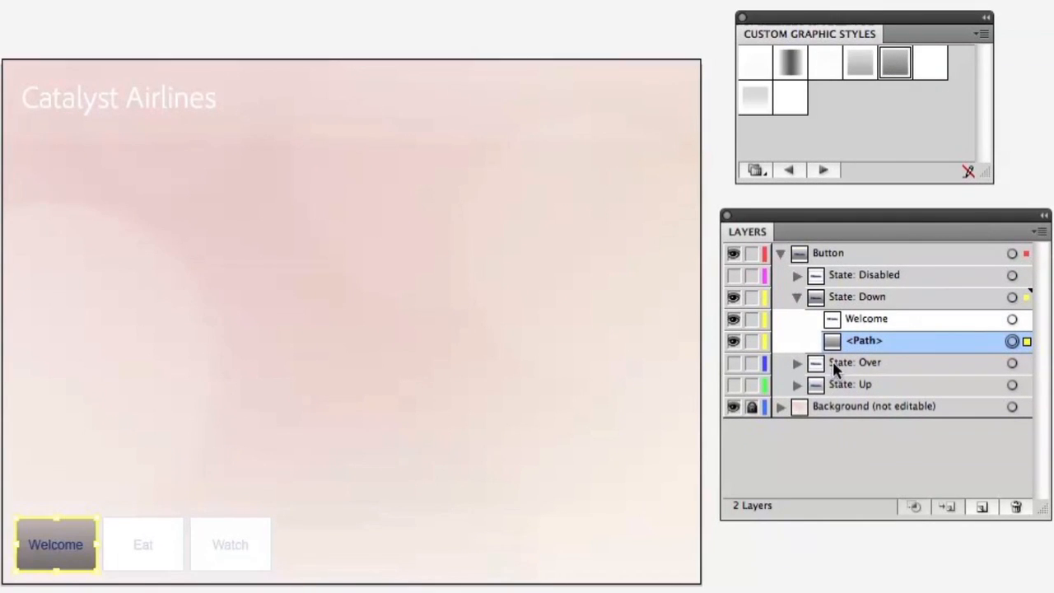
pyautogui.click(797, 296)
# Show the Over state instead of the Down state and apply the dark gradient graphic style to its background path
pyautogui.click(733, 296)
pyautogui.click(733, 319)
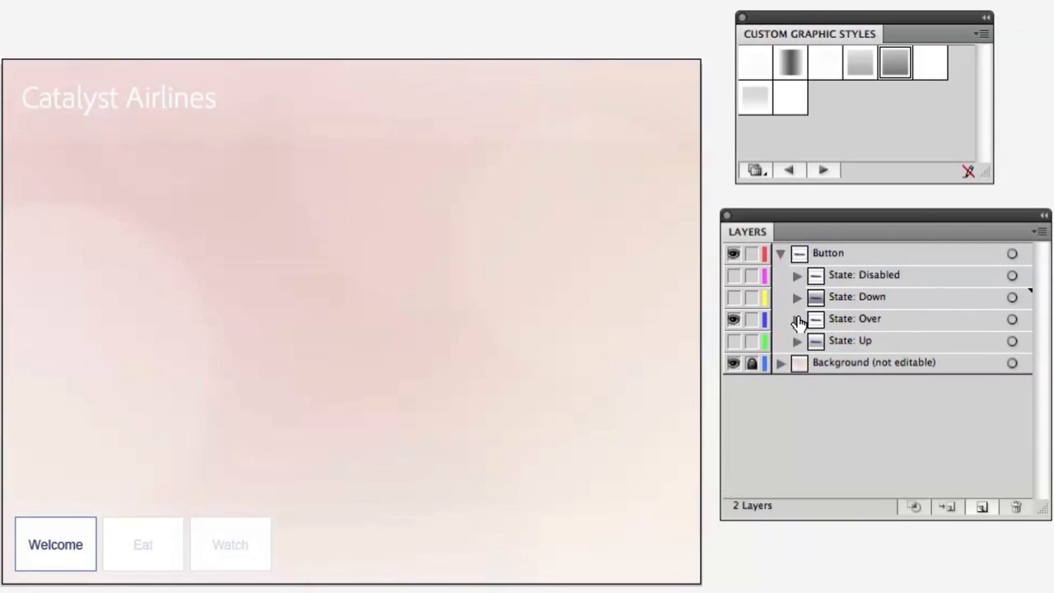
pyautogui.click(797, 318)
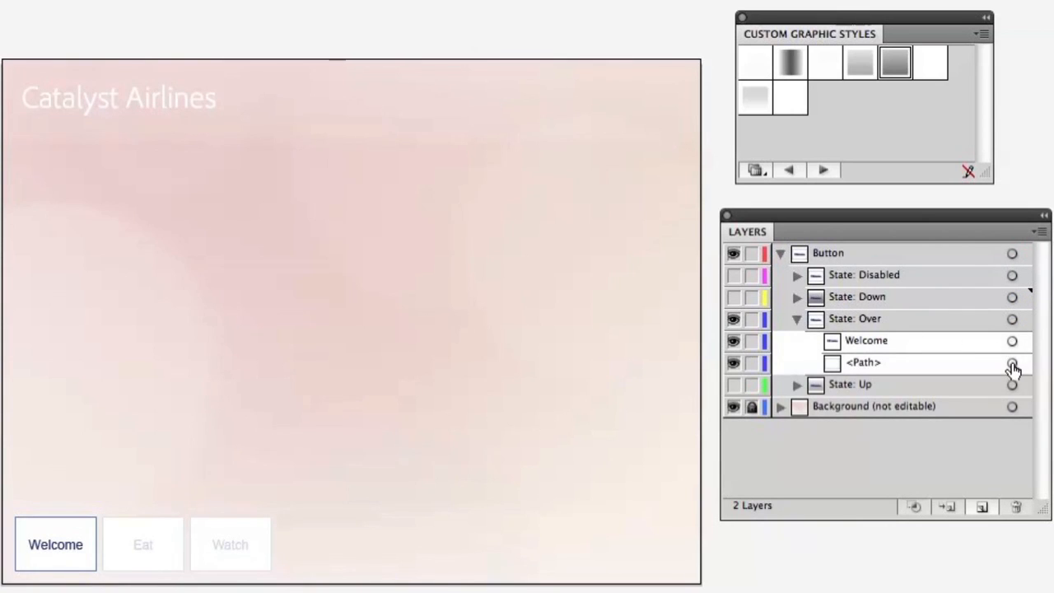
pyautogui.click(1011, 364)
pyautogui.click(895, 69)
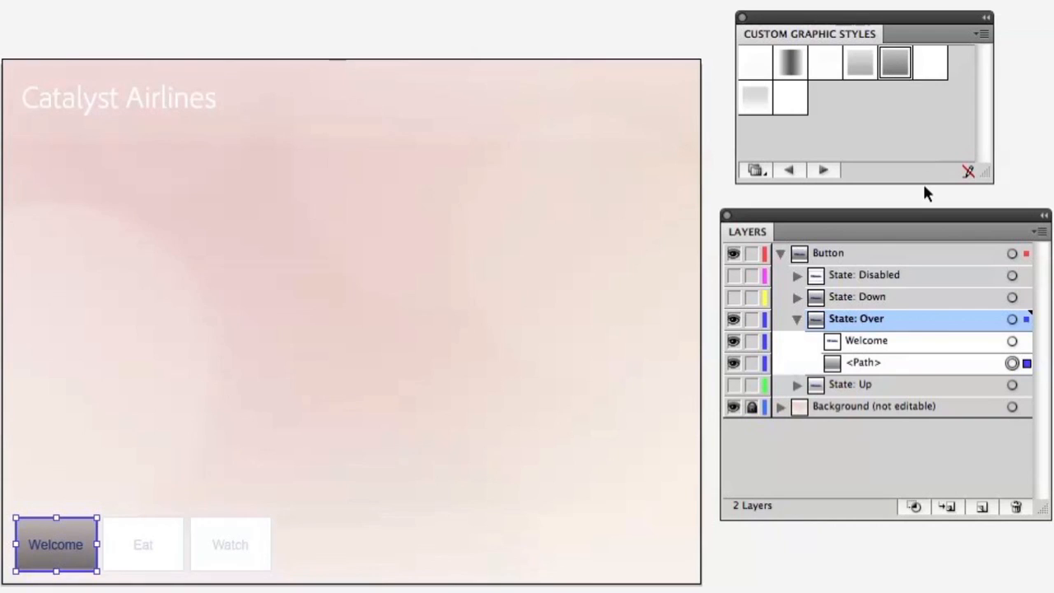
pyautogui.click(798, 319)
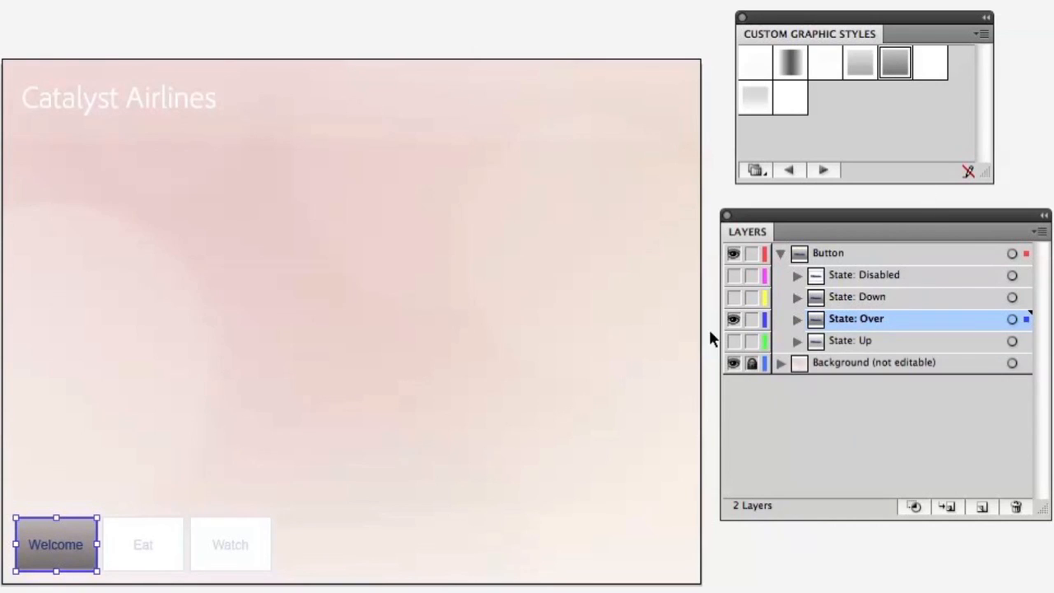
# Apply the dark gradient graphic style to the Disabled state's background path, and leave only the Up state visible
pyautogui.click(827, 279)
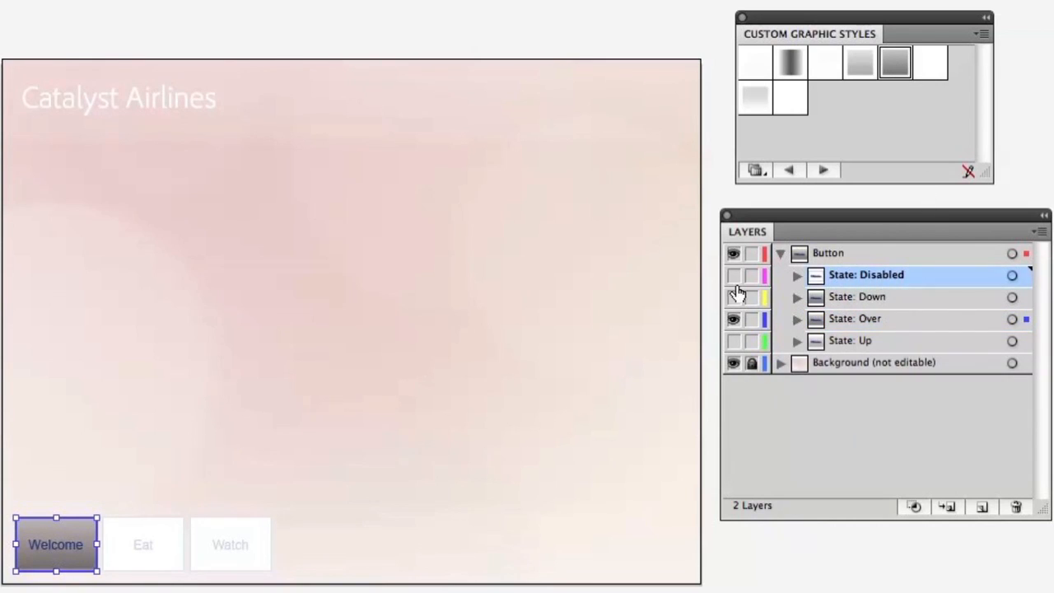
pyautogui.click(733, 319)
pyautogui.click(797, 275)
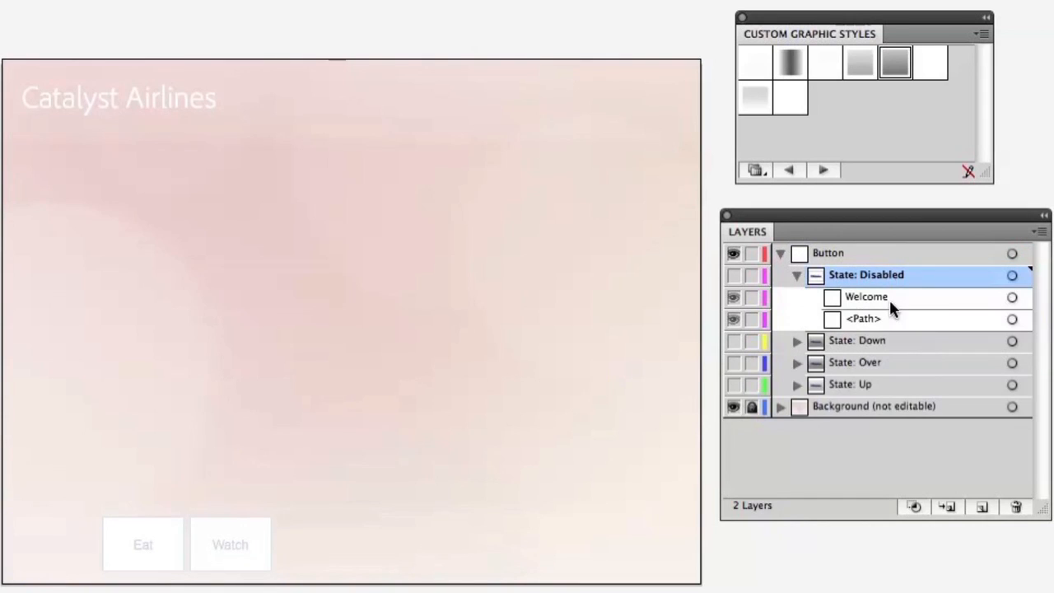
pyautogui.click(874, 321)
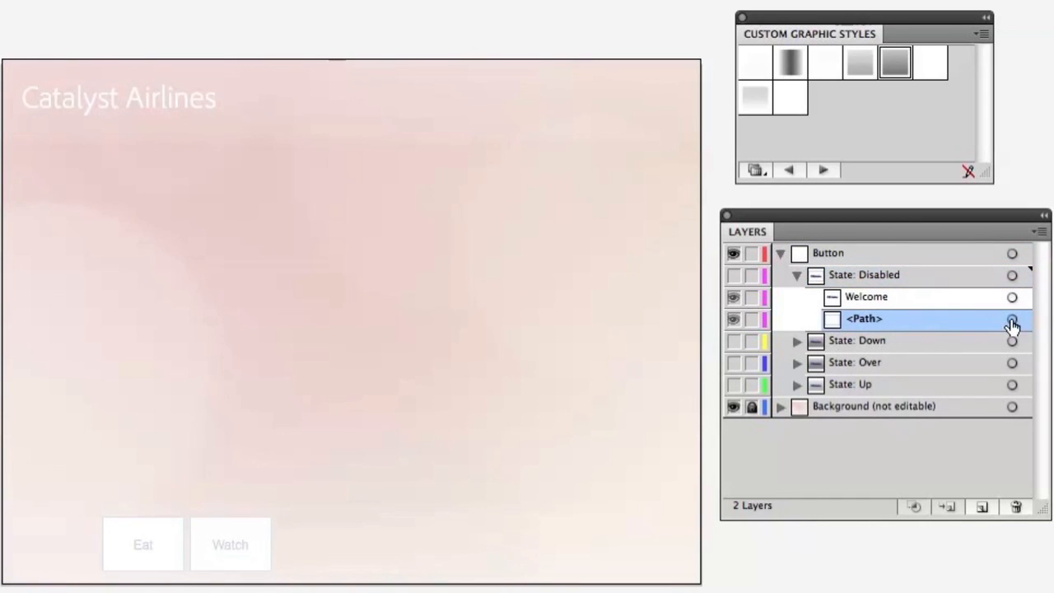
pyautogui.click(733, 275)
pyautogui.click(1012, 319)
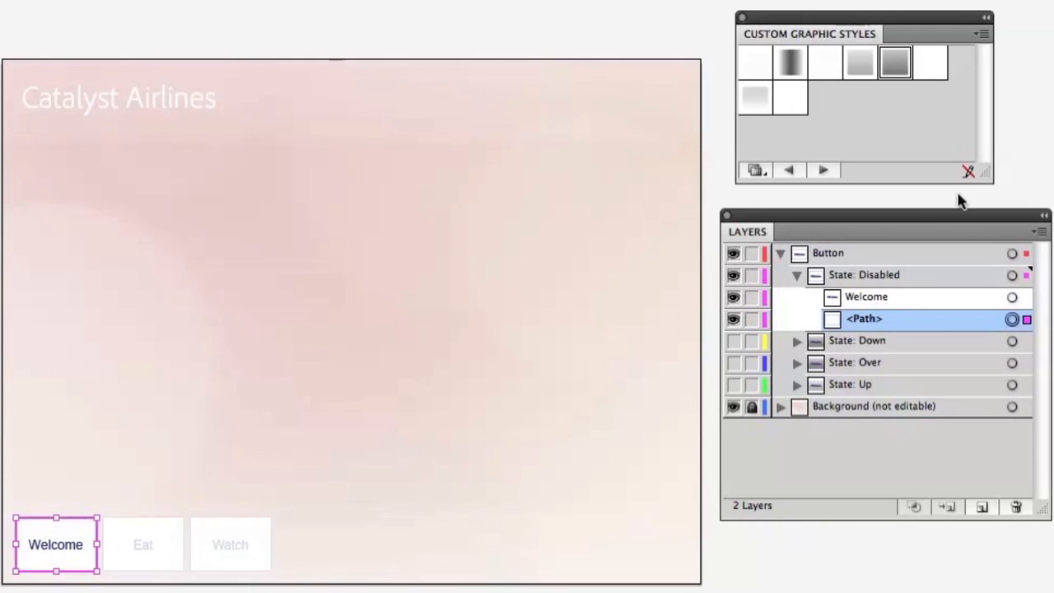
pyautogui.click(894, 72)
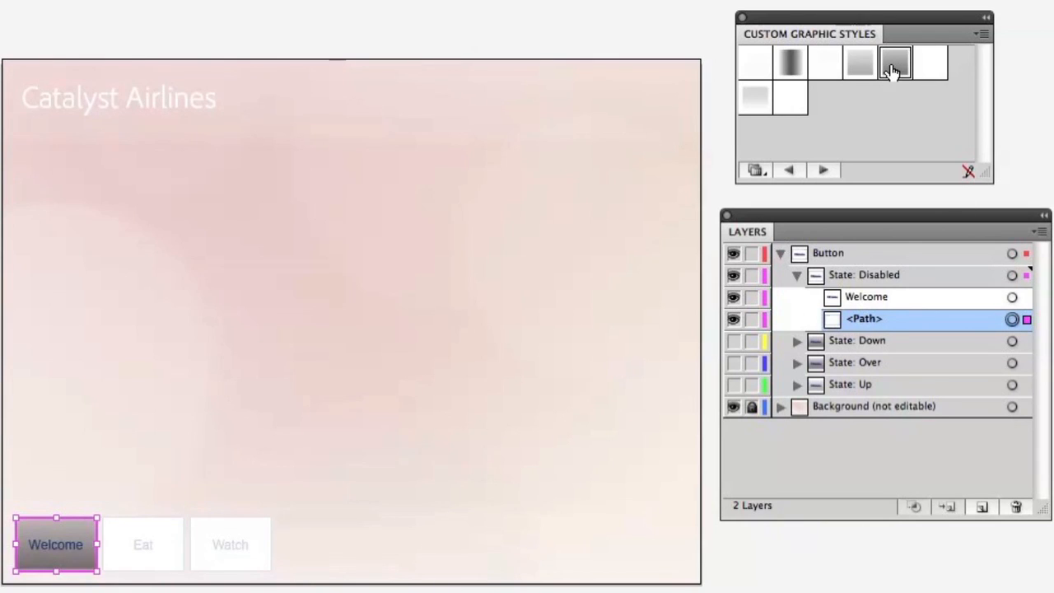
pyautogui.click(796, 277)
pyautogui.click(733, 275)
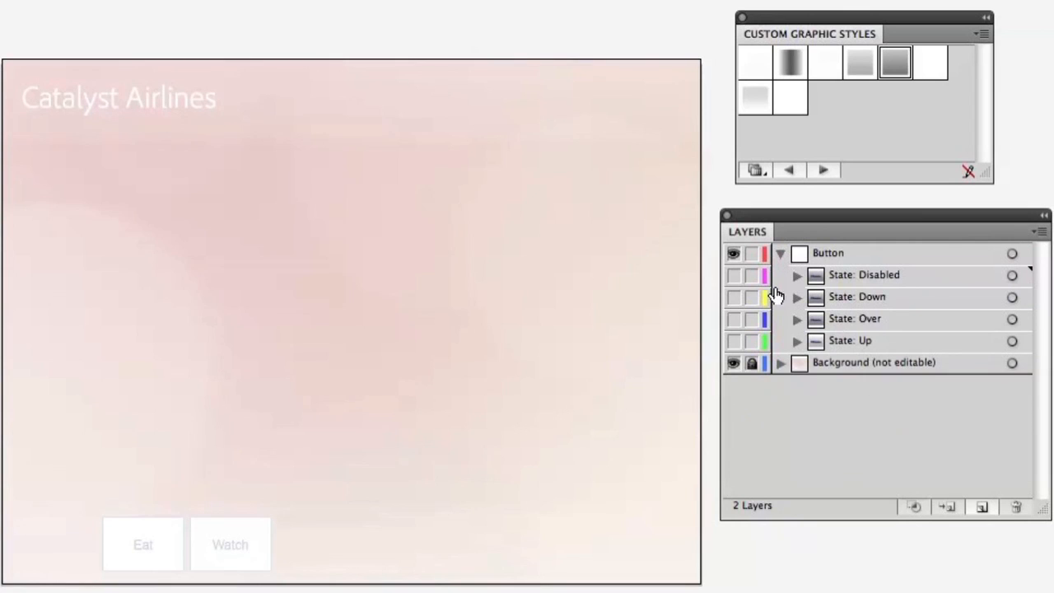
pyautogui.click(733, 341)
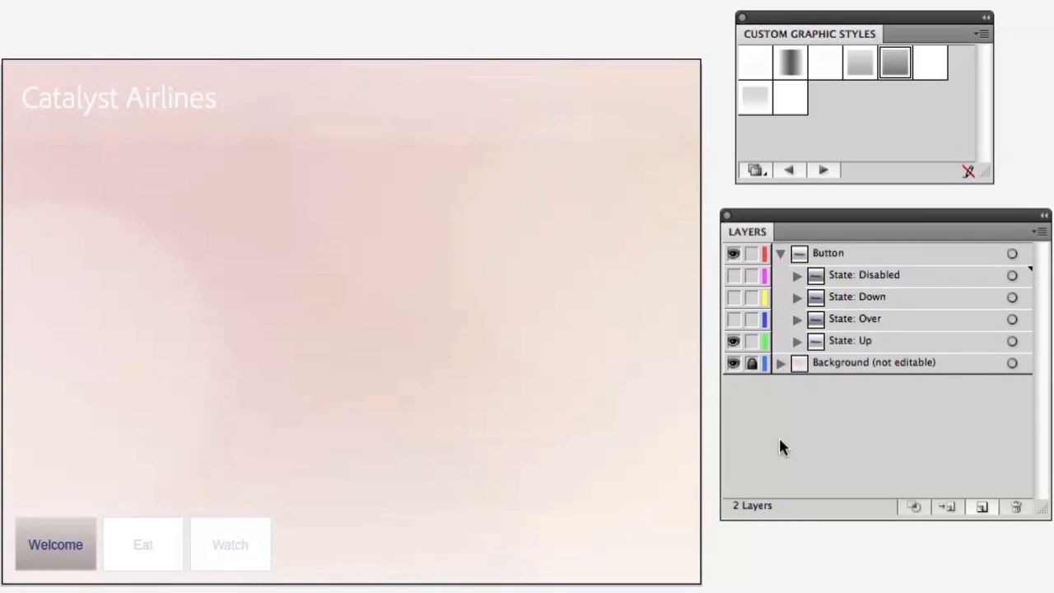
# Compare the button's Up and Over states by toggling their visibility, ending on the Up state
pyautogui.click(733, 340)
pyautogui.click(732, 319)
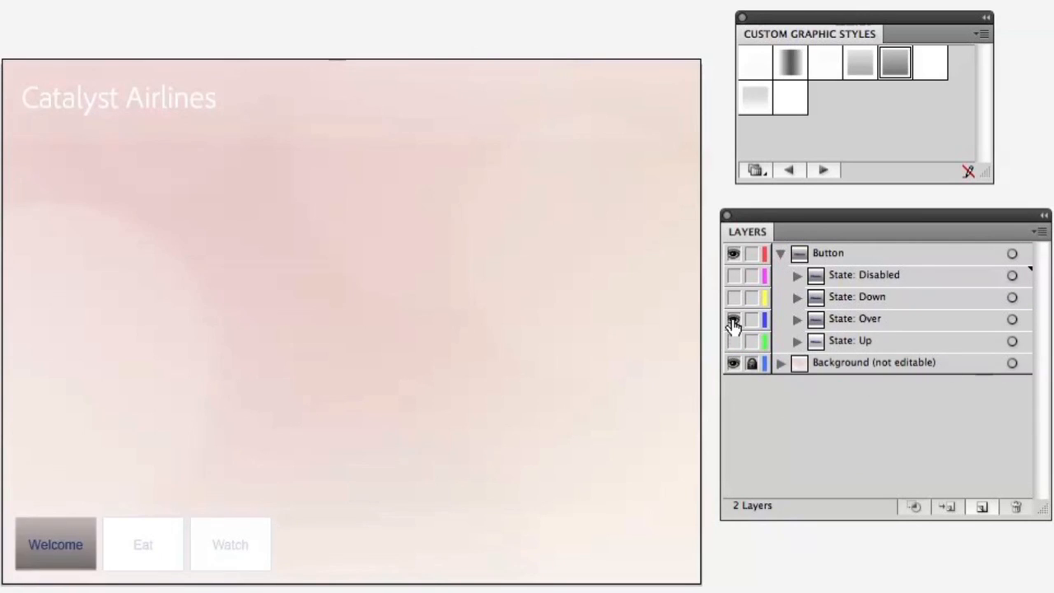
pyautogui.click(732, 319)
pyautogui.click(733, 341)
pyautogui.click(732, 319)
pyautogui.click(732, 319)
pyautogui.click(734, 320)
pyautogui.click(734, 320)
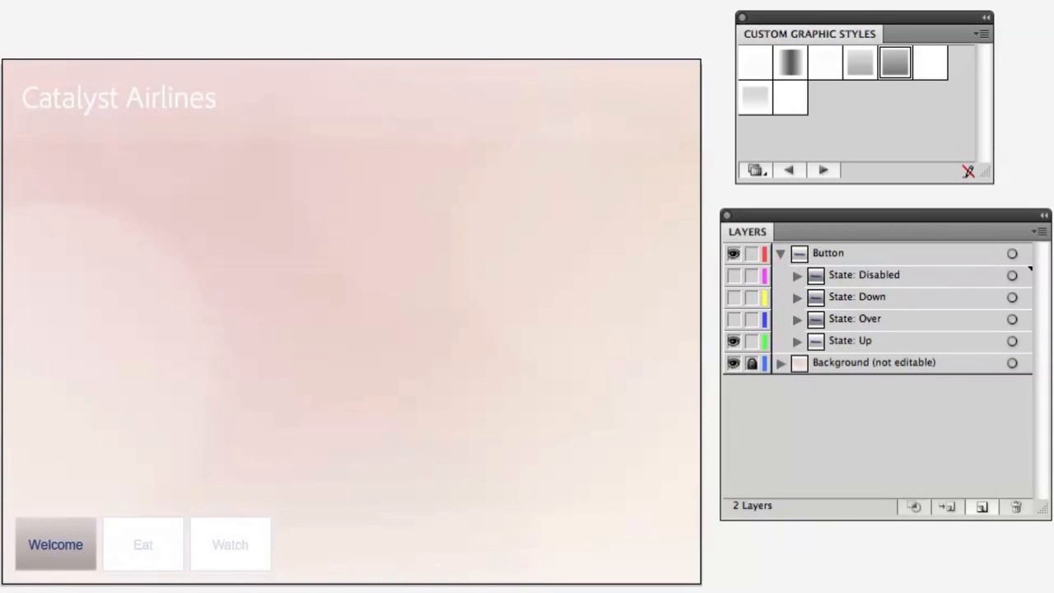
# Save the button edits back to Flash Catalyst and review the Over, Down, Disabled and Up states there
pyautogui.press('super+s')
pyautogui.press('Return')
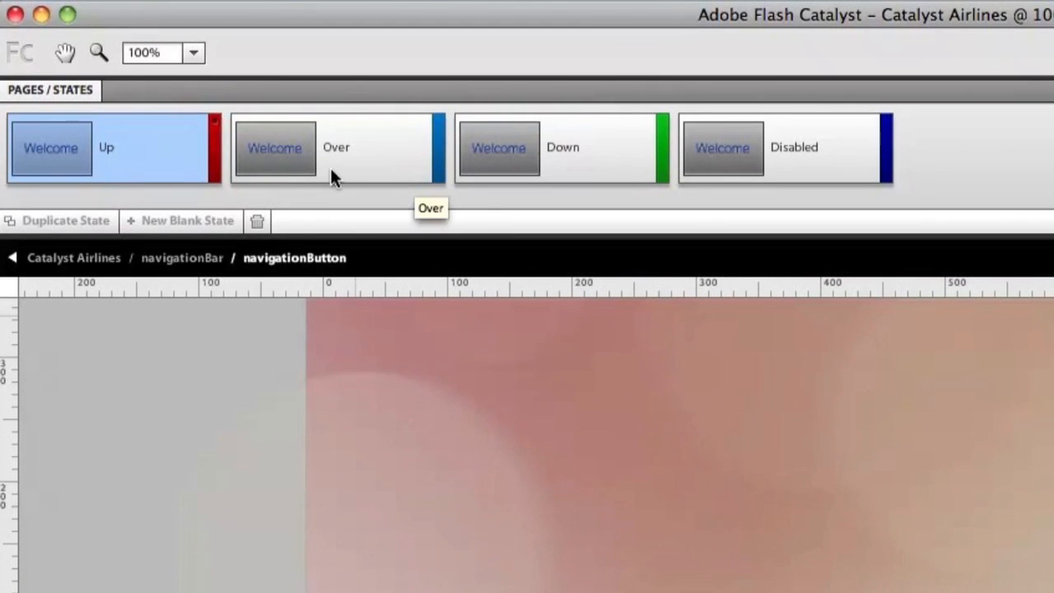
pyautogui.click(384, 153)
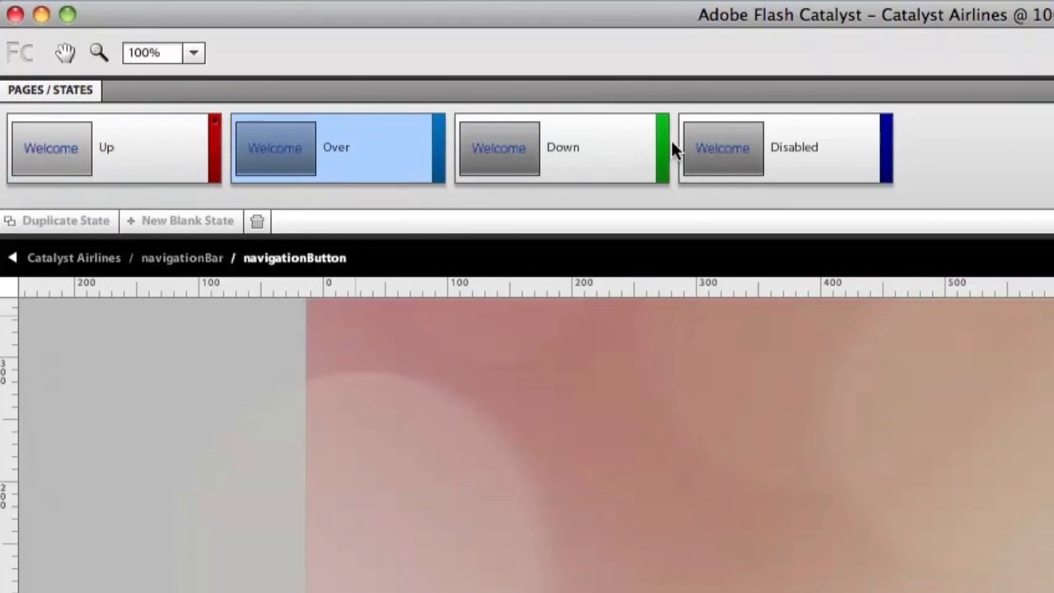
pyautogui.click(613, 152)
pyautogui.click(858, 153)
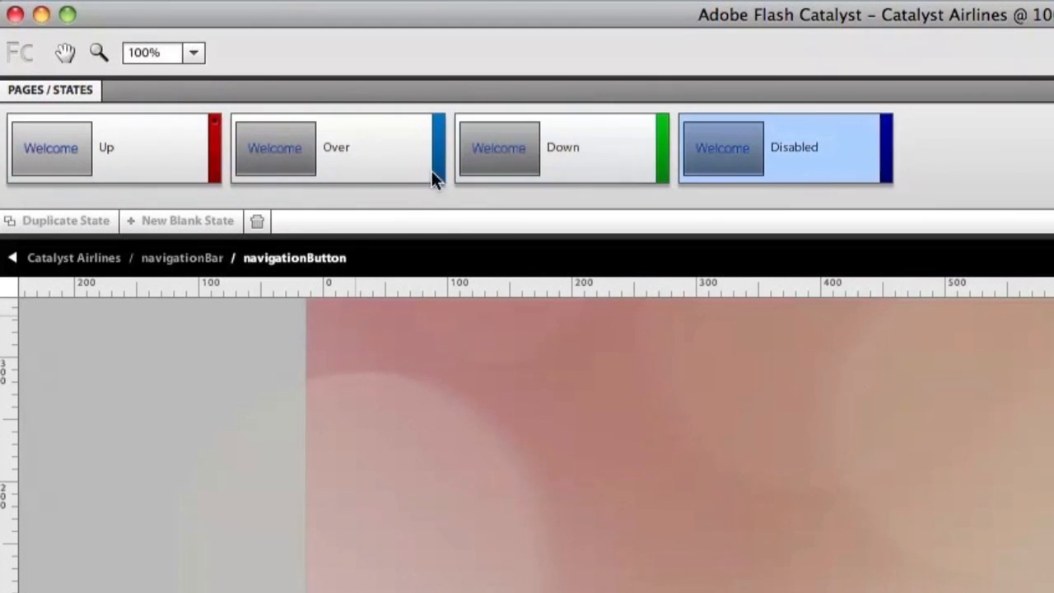
pyautogui.click(183, 154)
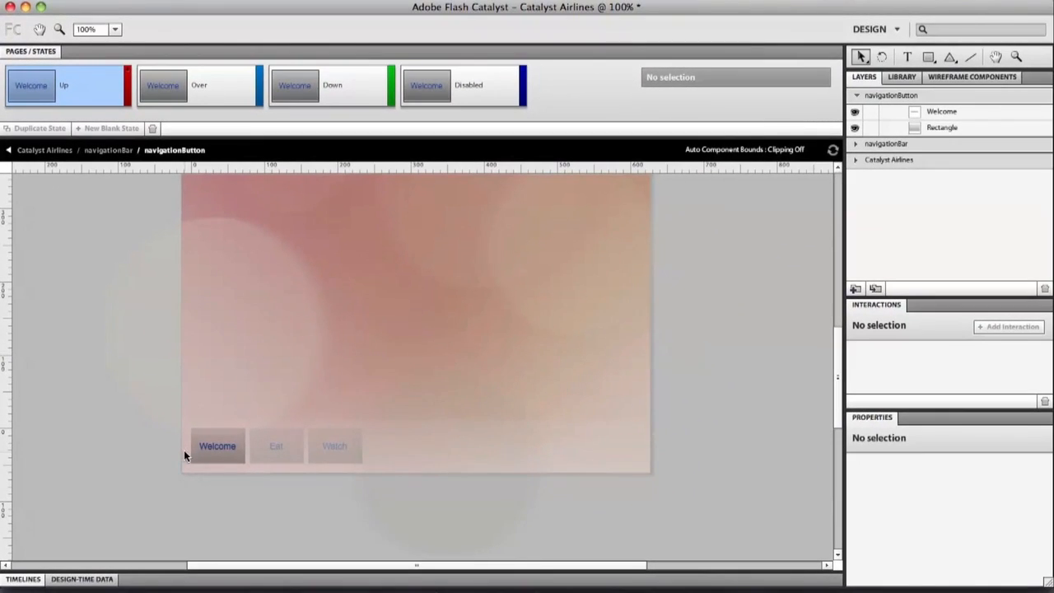
# Set the Up state's Welcome label to Adobe Clean Regular in black and make it the same in all other states
pyautogui.click(222, 448)
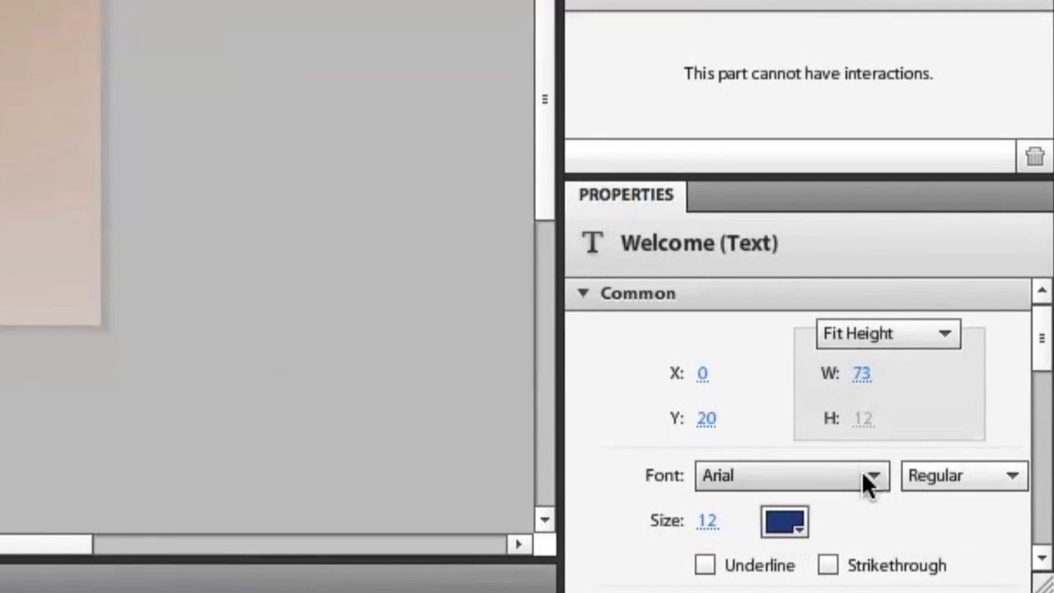
pyautogui.click(960, 537)
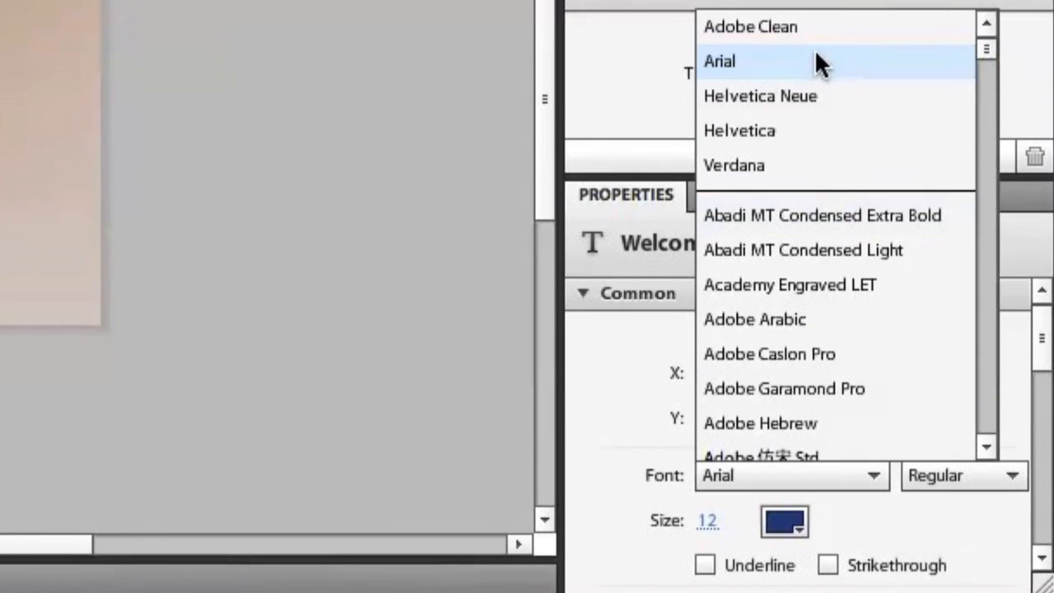
pyautogui.click(808, 31)
pyautogui.click(968, 474)
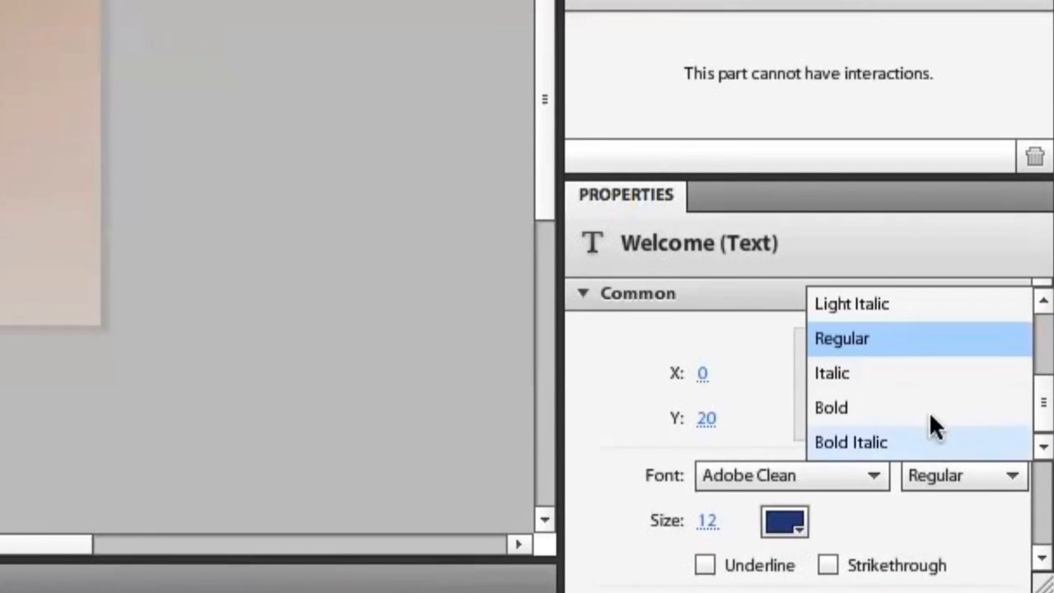
pyautogui.click(910, 340)
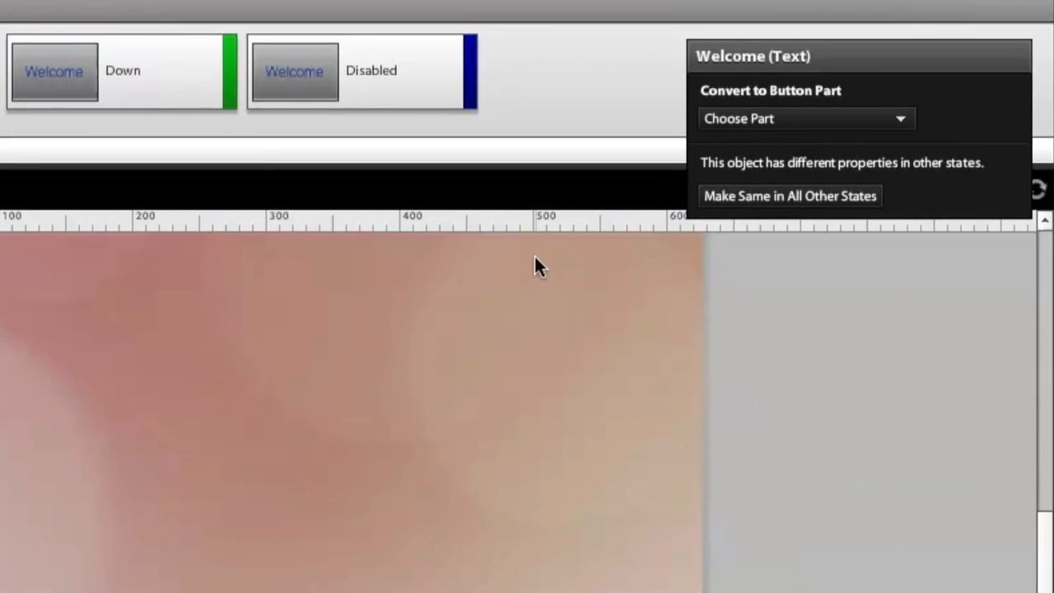
pyautogui.click(796, 195)
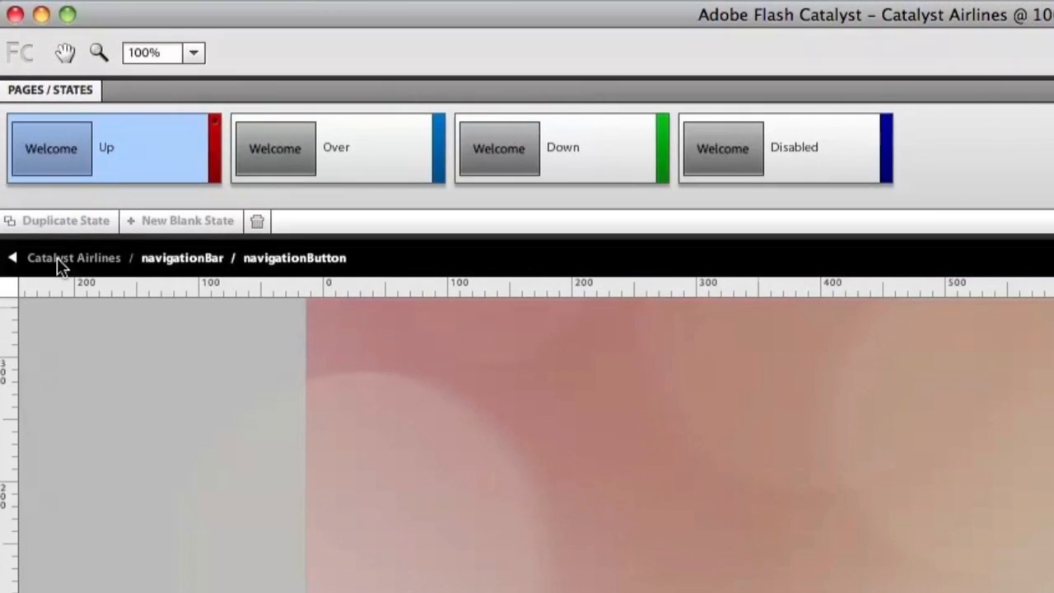
# Leave the navigation button and navigation bar components and return to the main Catalyst Airlines artboard
pyautogui.click(160, 261)
pyautogui.doubleClick(48, 515)
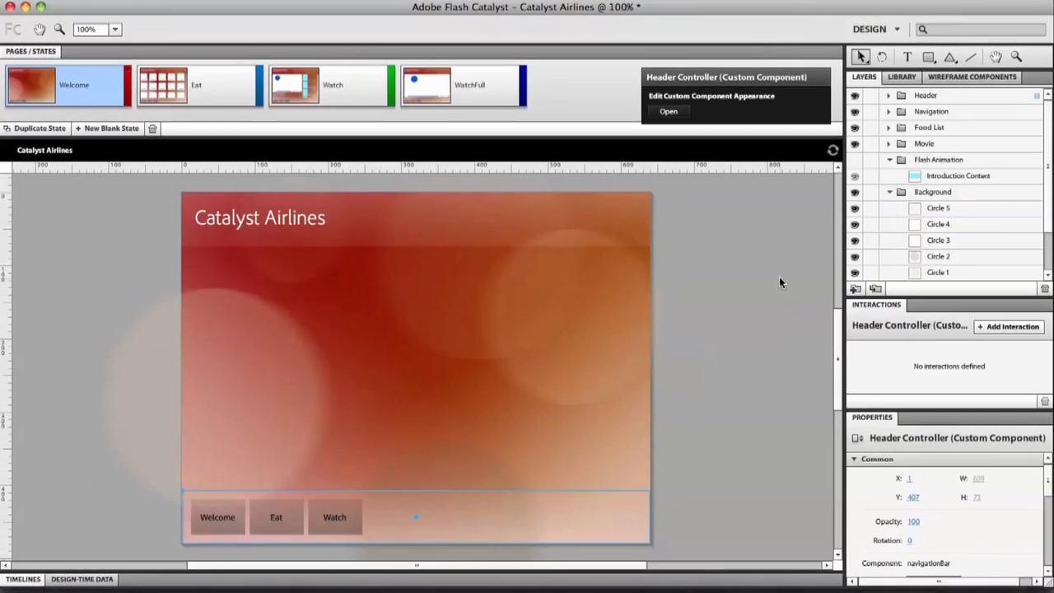
# Clear the current selection, switch to the Eat page and select its Food List of food items
pyautogui.click(754, 276)
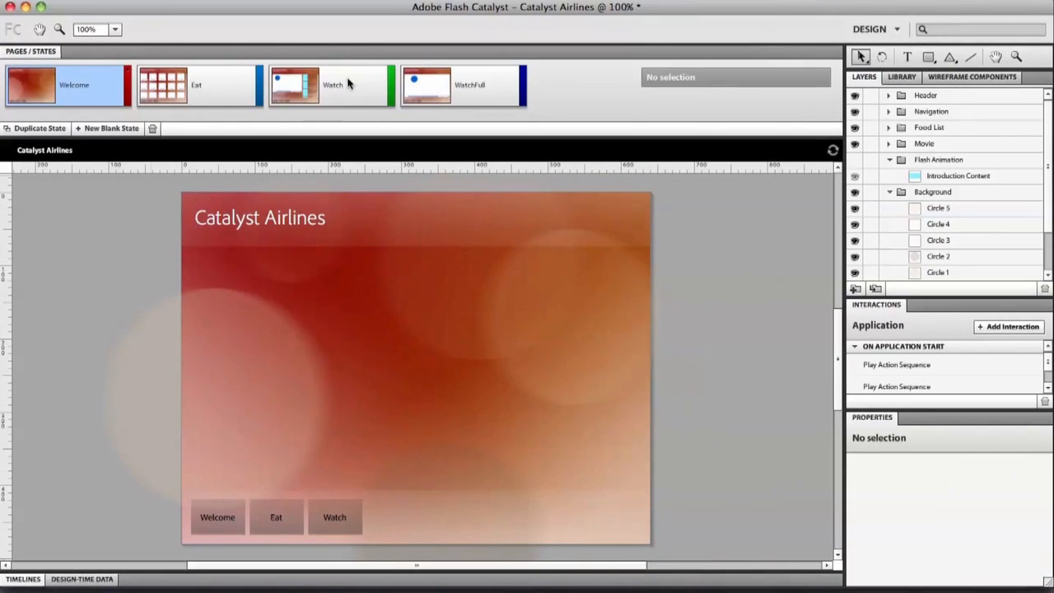
pyautogui.click(223, 87)
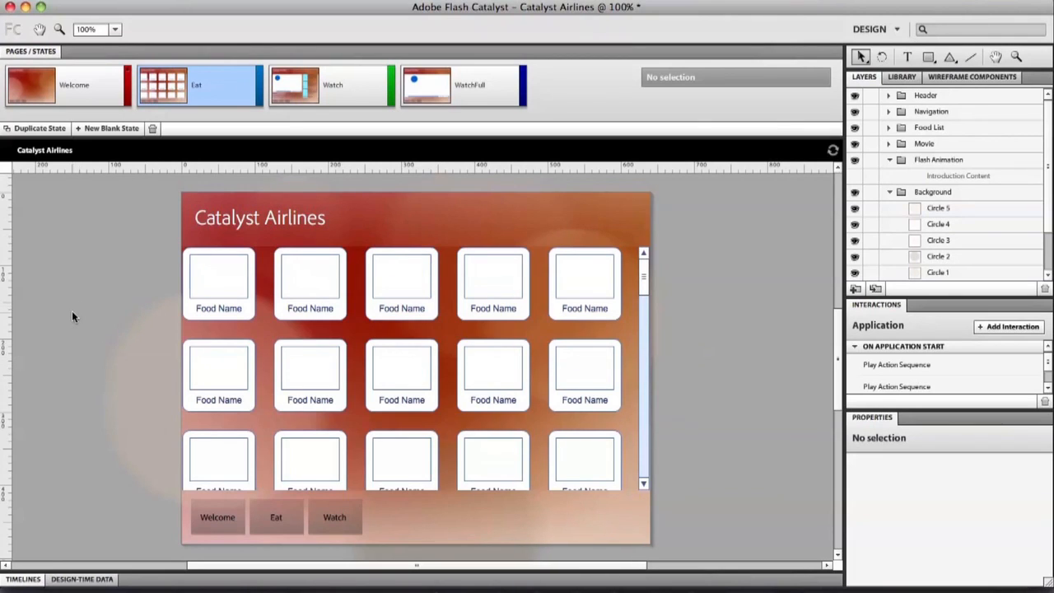
pyautogui.click(275, 295)
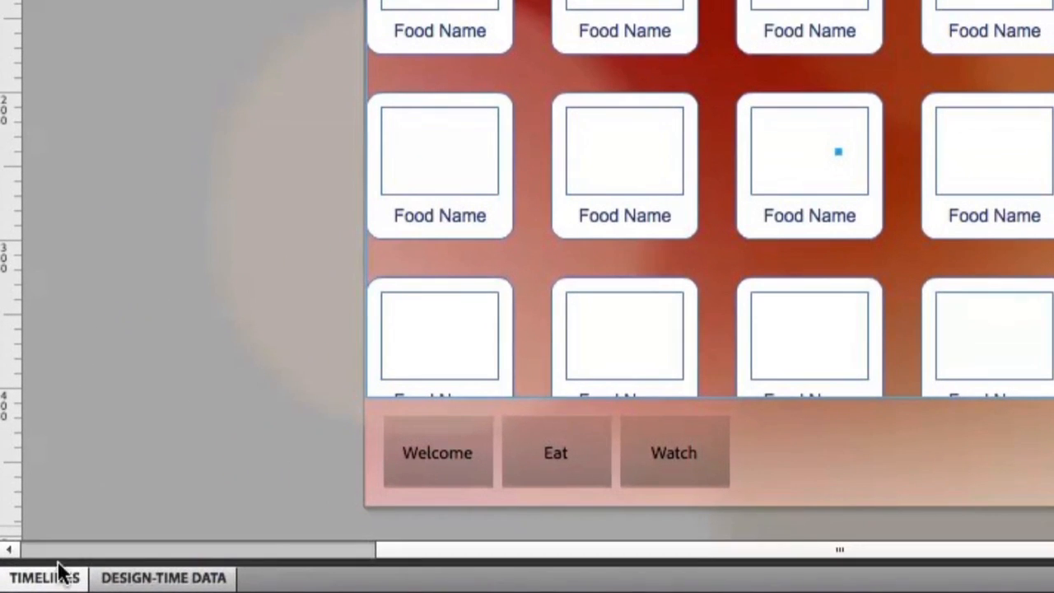
# Review the Eat page's timeline transitions and the Food List's design-time data, and hide both again
pyautogui.click(30, 576)
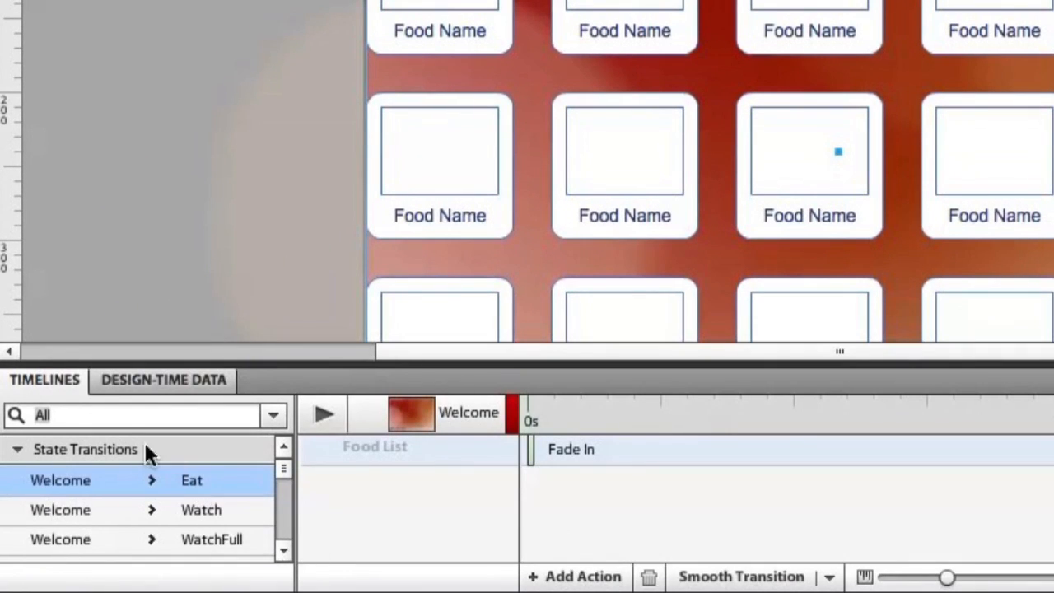
pyautogui.click(142, 379)
pyautogui.click(66, 380)
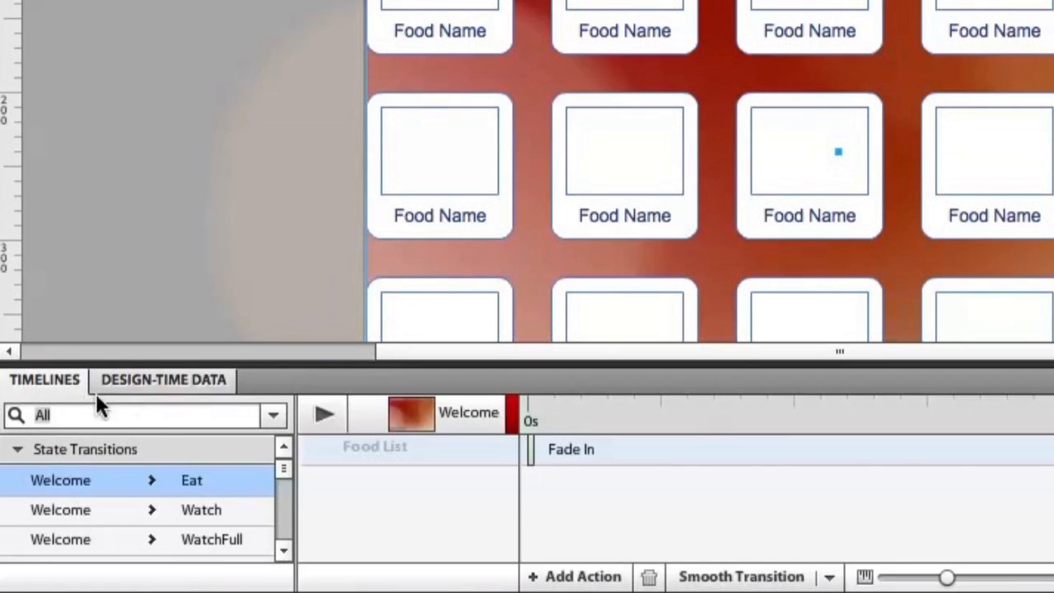
pyautogui.click(21, 379)
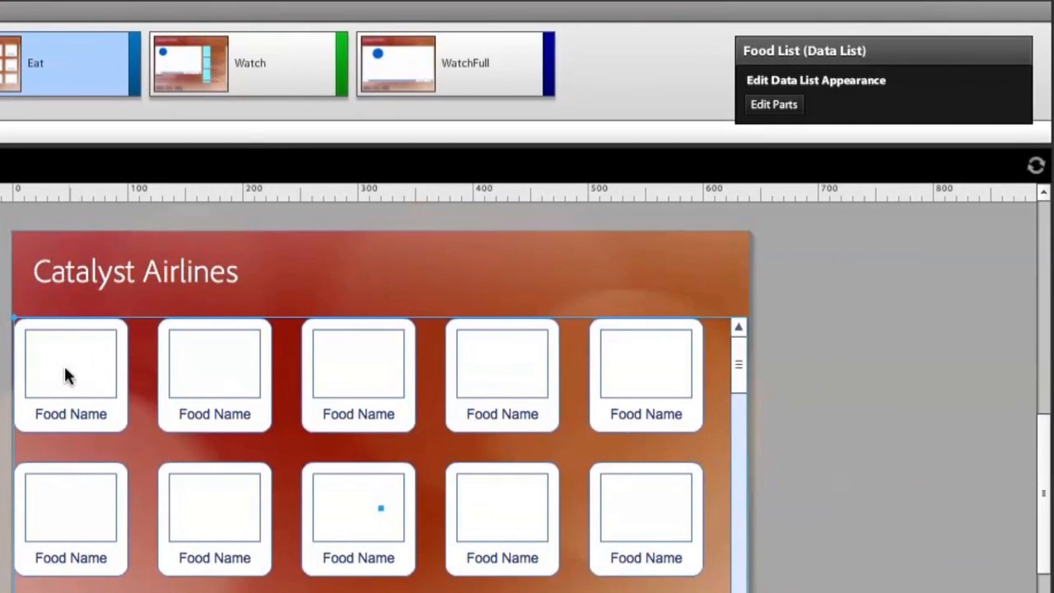
# Open the Food List's repeated item for editing and select the picture rectangle above the Food Name label
pyautogui.doubleClick(188, 545)
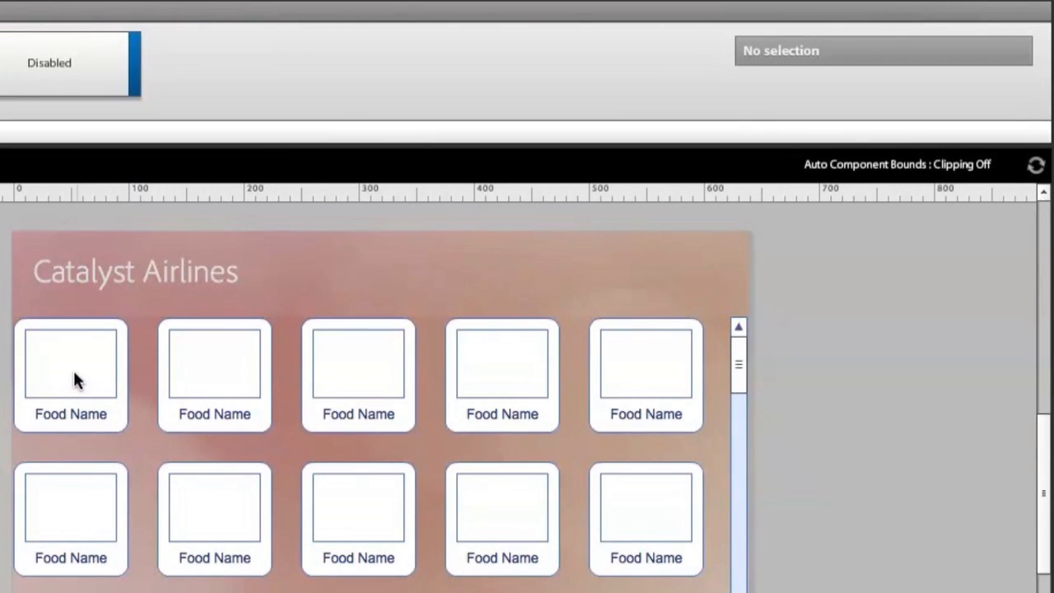
pyautogui.click(28, 377)
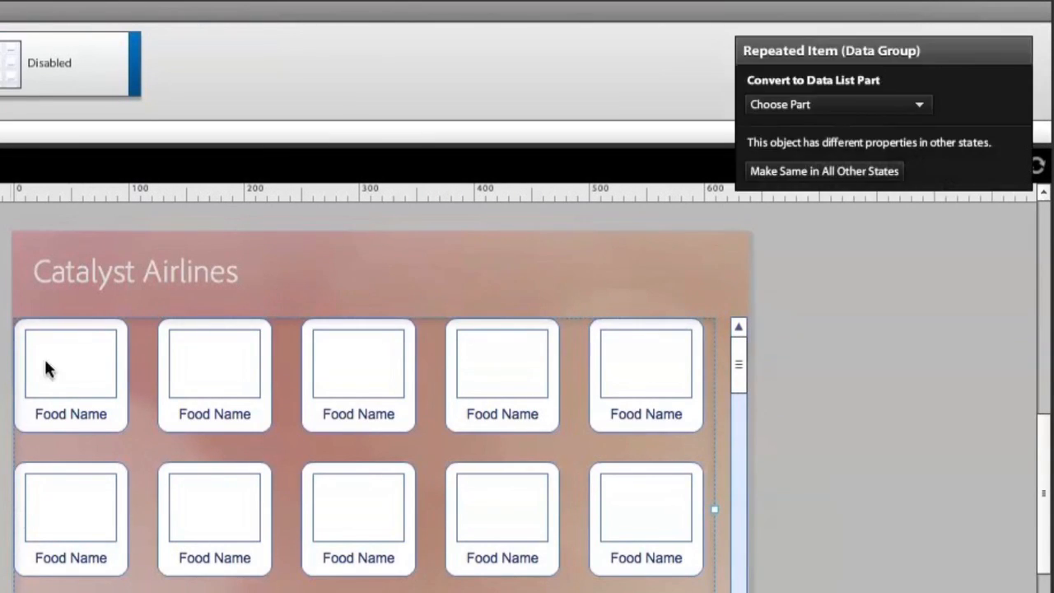
pyautogui.doubleClick(68, 350)
pyautogui.click(86, 362)
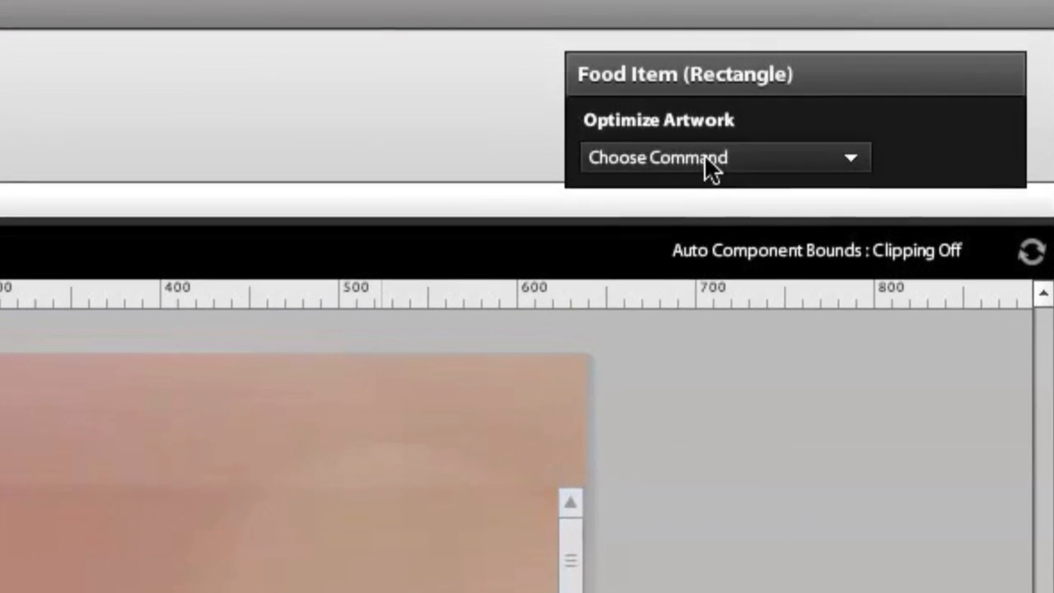
# Rasterize the Food Item rectangle and open the resulting image for editing in Adobe Photoshop CS5
pyautogui.click(825, 106)
pyautogui.click(682, 233)
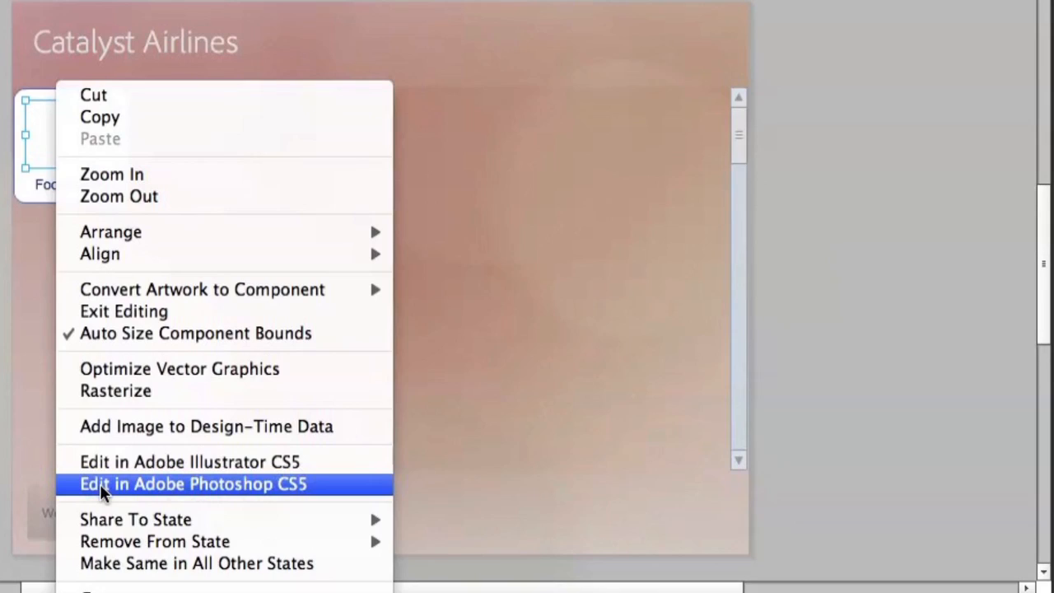
pyautogui.click(193, 489)
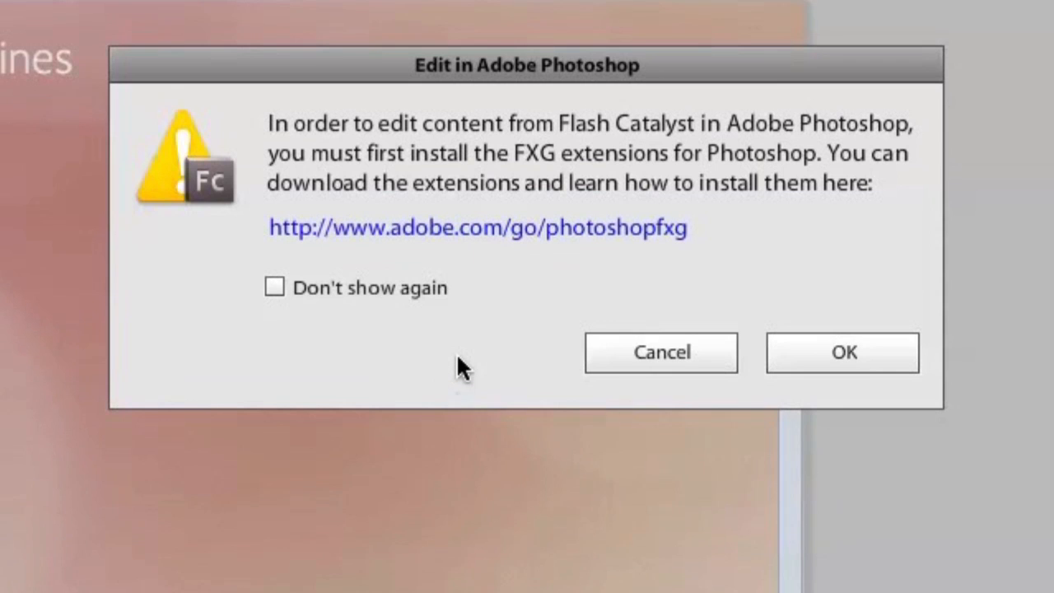
pyautogui.click(818, 360)
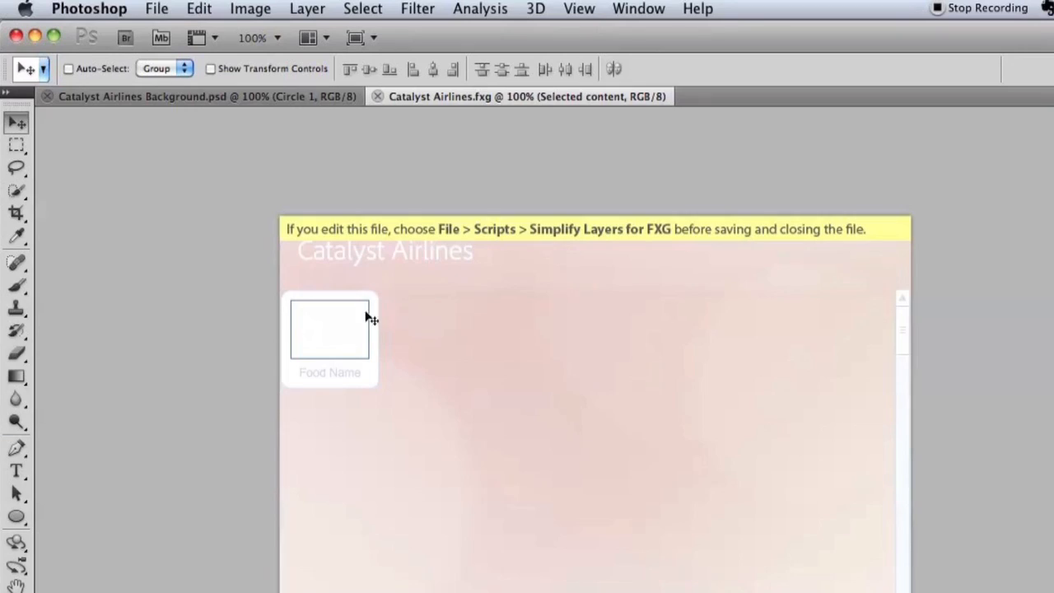
# Locate the Simplify Layers for FXG script among Photoshop's scripts without running it
pyautogui.click(159, 10)
pyautogui.moveTo(161, 525)
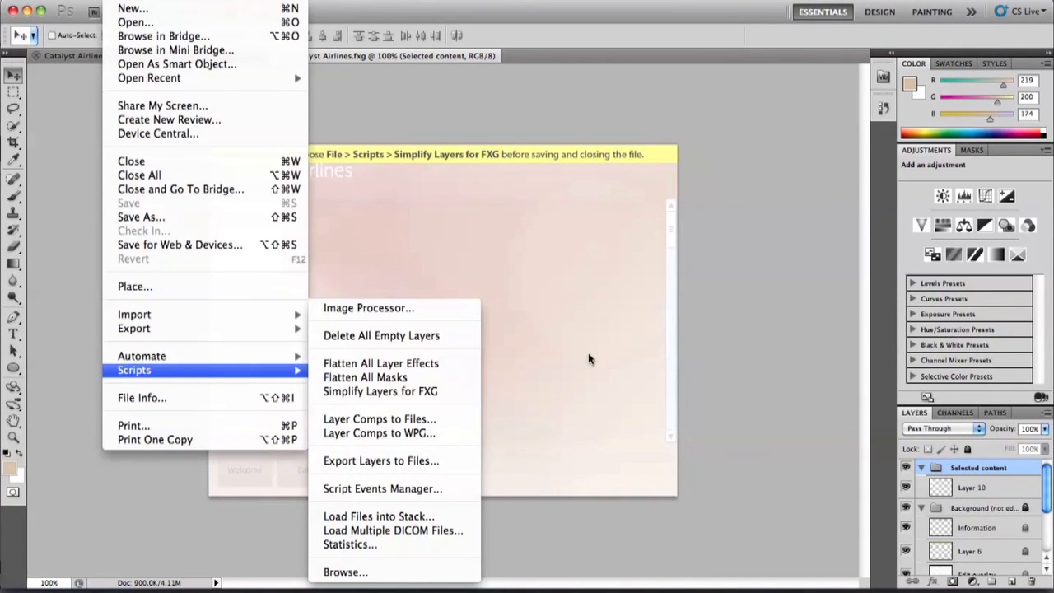
pyautogui.click(801, 174)
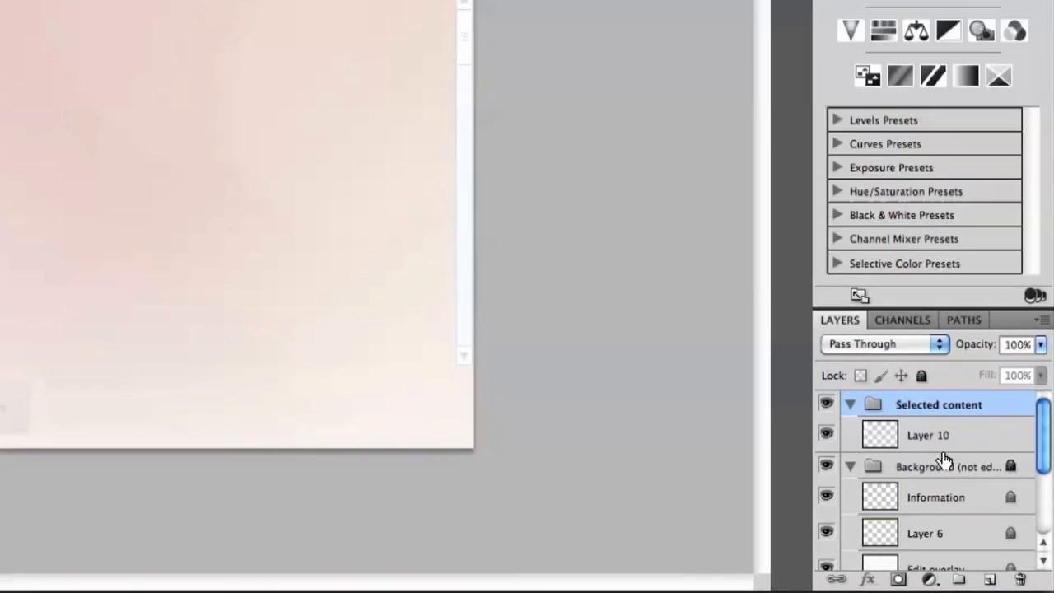
# Apply a red Color Overlay in Normal blend mode at 55% opacity to Layer 10 in the Selected content group
pyautogui.click(972, 487)
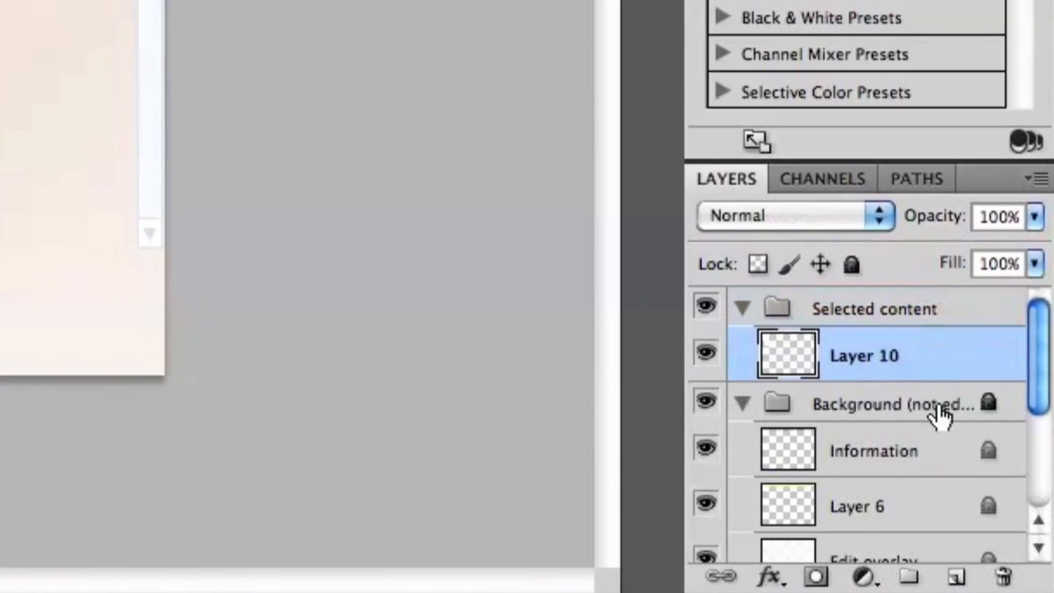
pyautogui.click(768, 578)
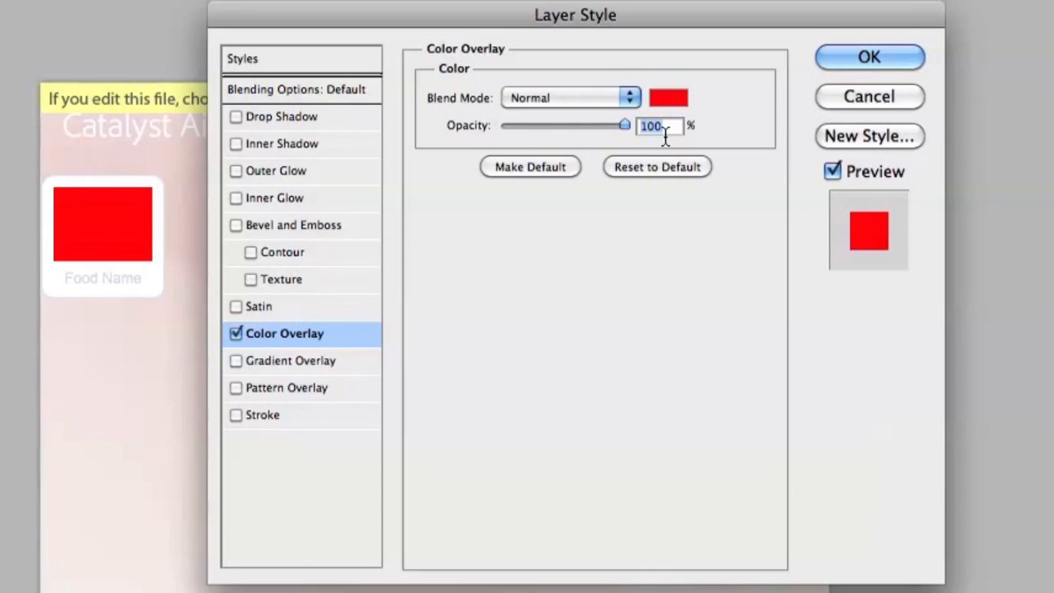
pyautogui.moveTo(623, 121); pyautogui.dragTo(568, 121)
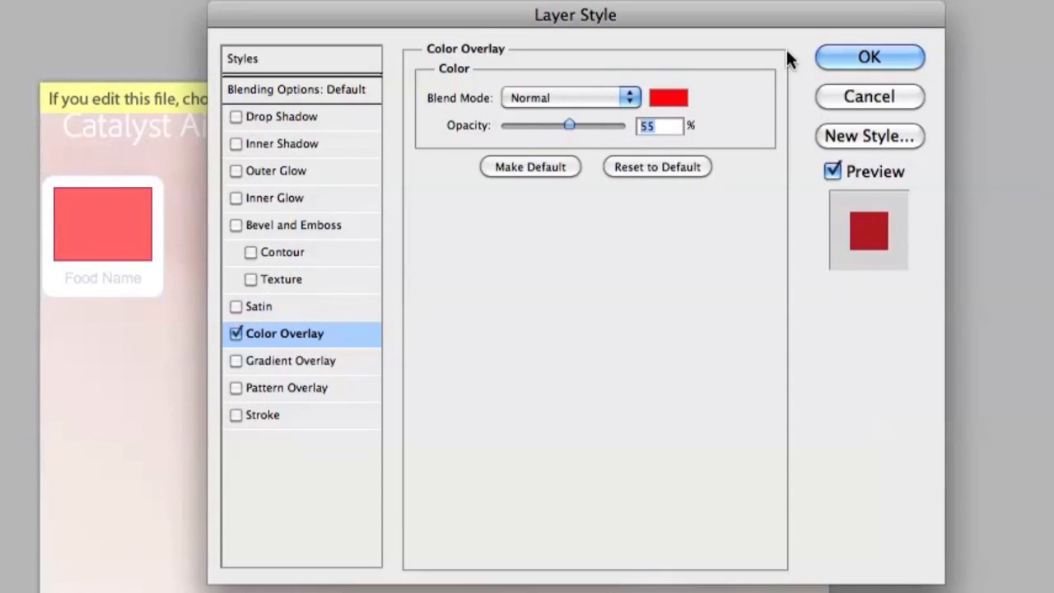
pyautogui.click(858, 58)
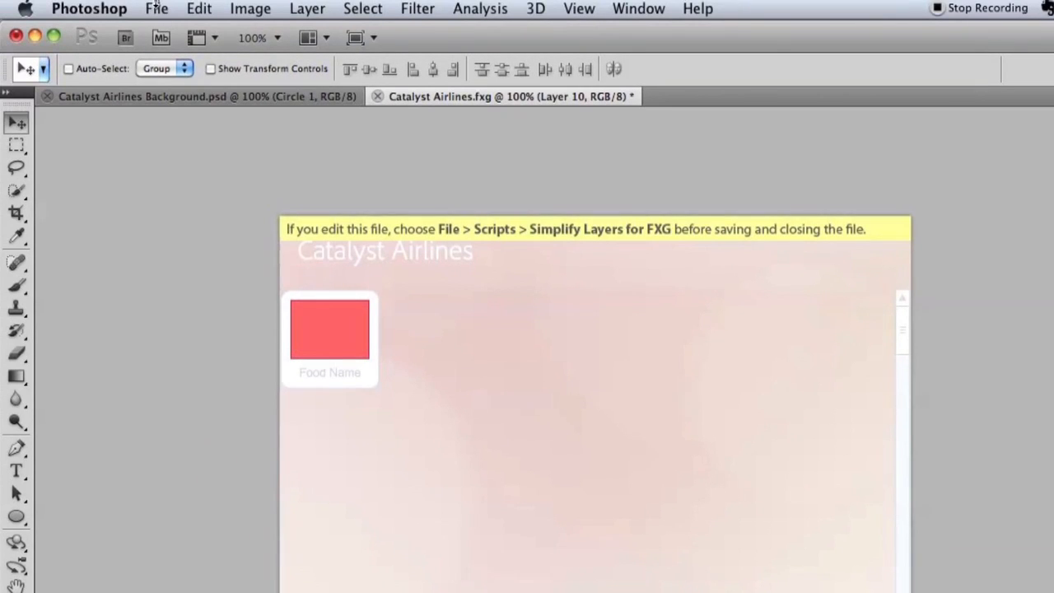
# Run the Simplify Layers for FXG script on the Catalyst Airlines.fxg document
pyautogui.click(156, 8)
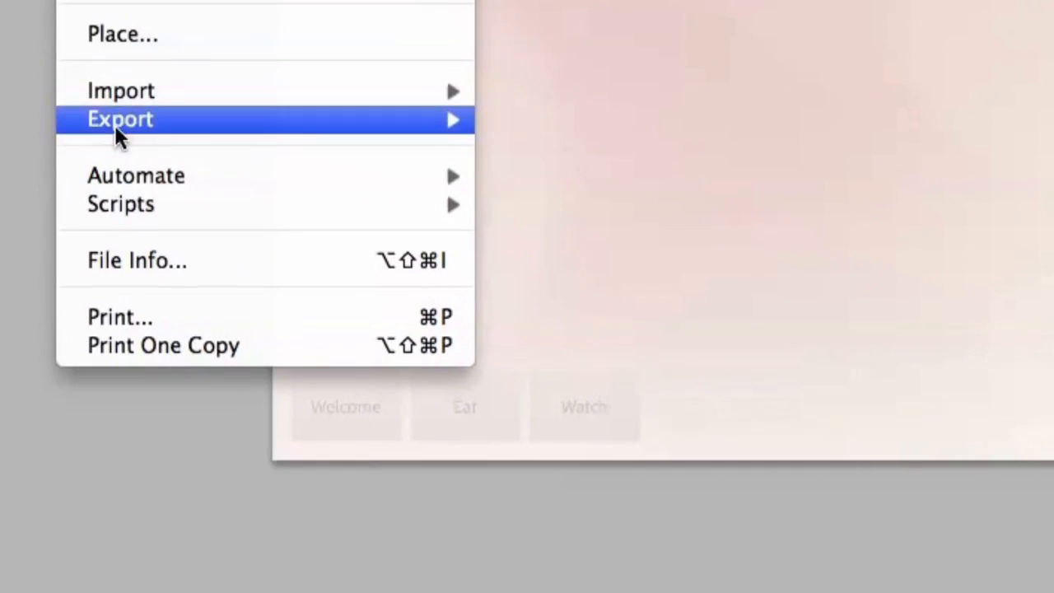
pyautogui.moveTo(109, 202)
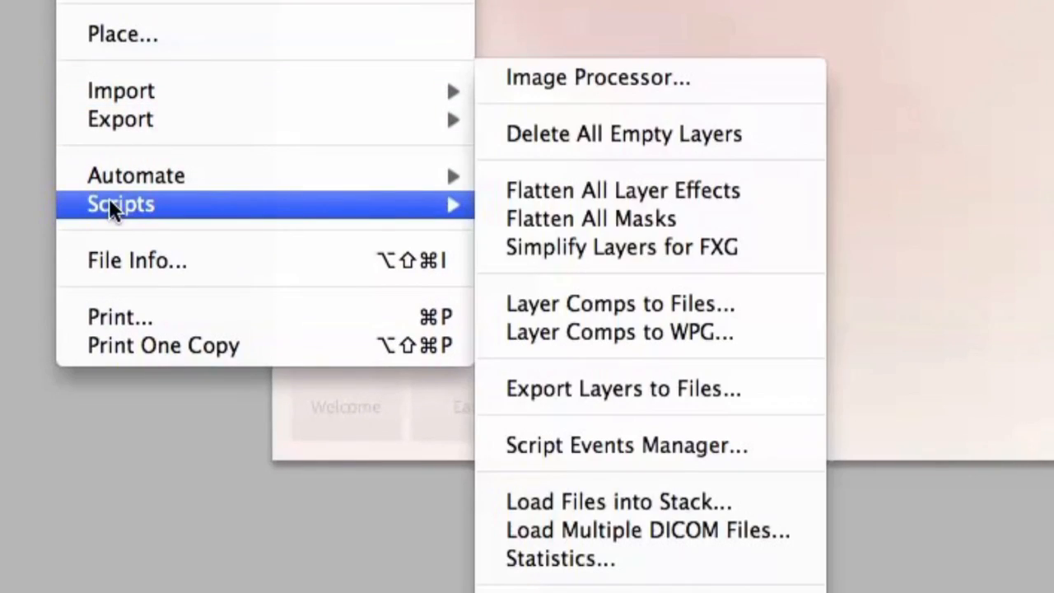
pyautogui.click(634, 245)
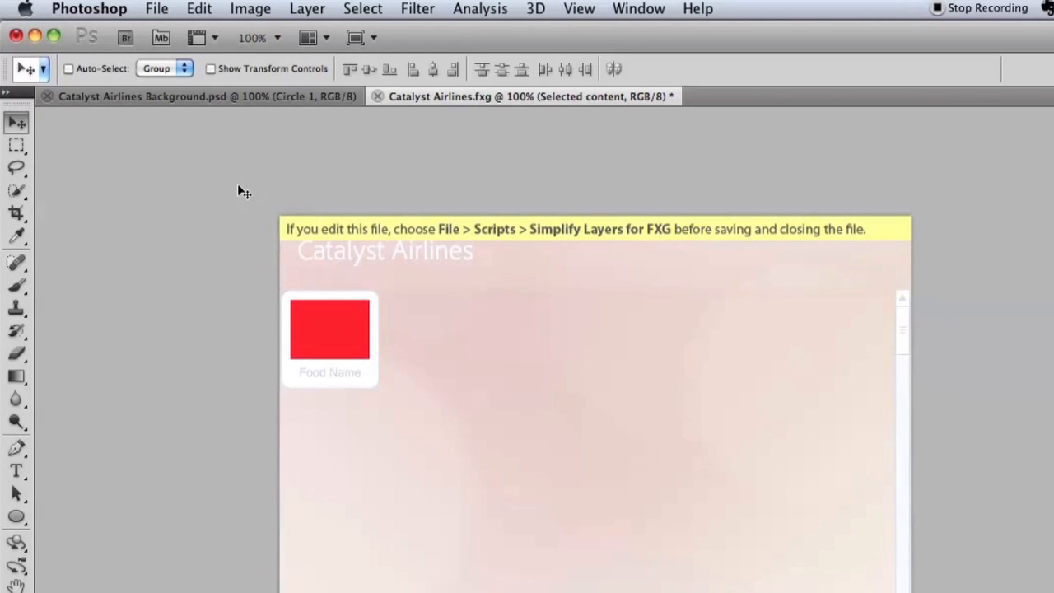
# Save and close Catalyst Airlines.fxg, and switch back to Flash Catalyst with the edited food item image
pyautogui.click(159, 8)
pyautogui.click(210, 295)
pyautogui.click(377, 97)
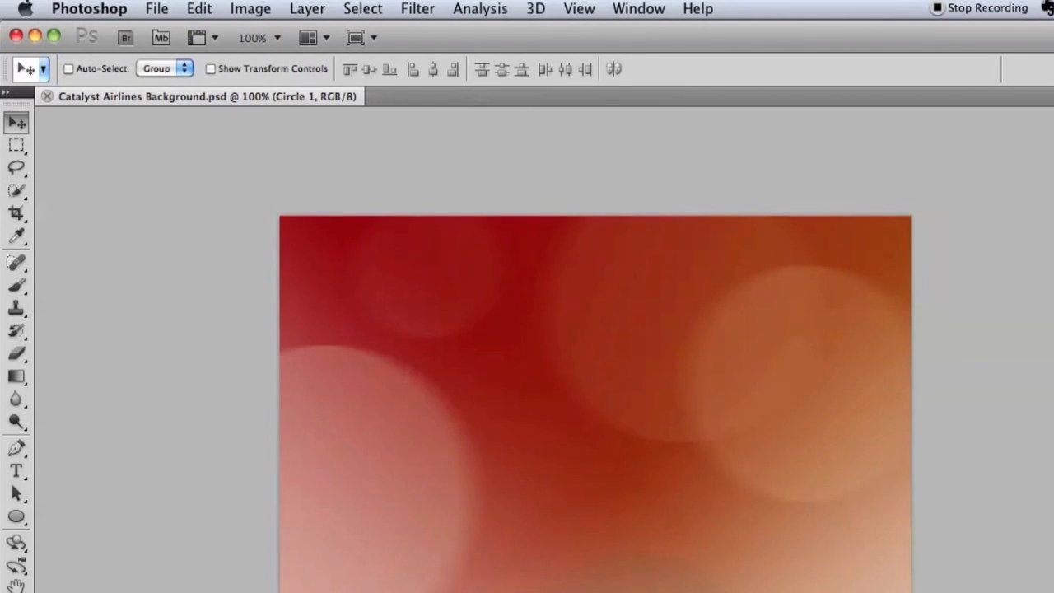
pyautogui.press('super+Tab')
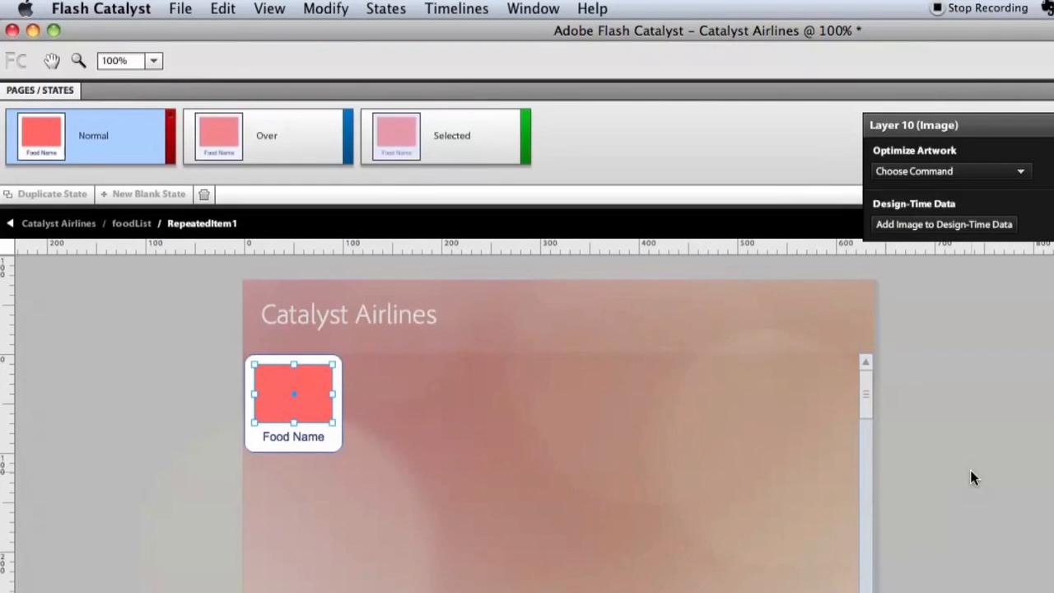